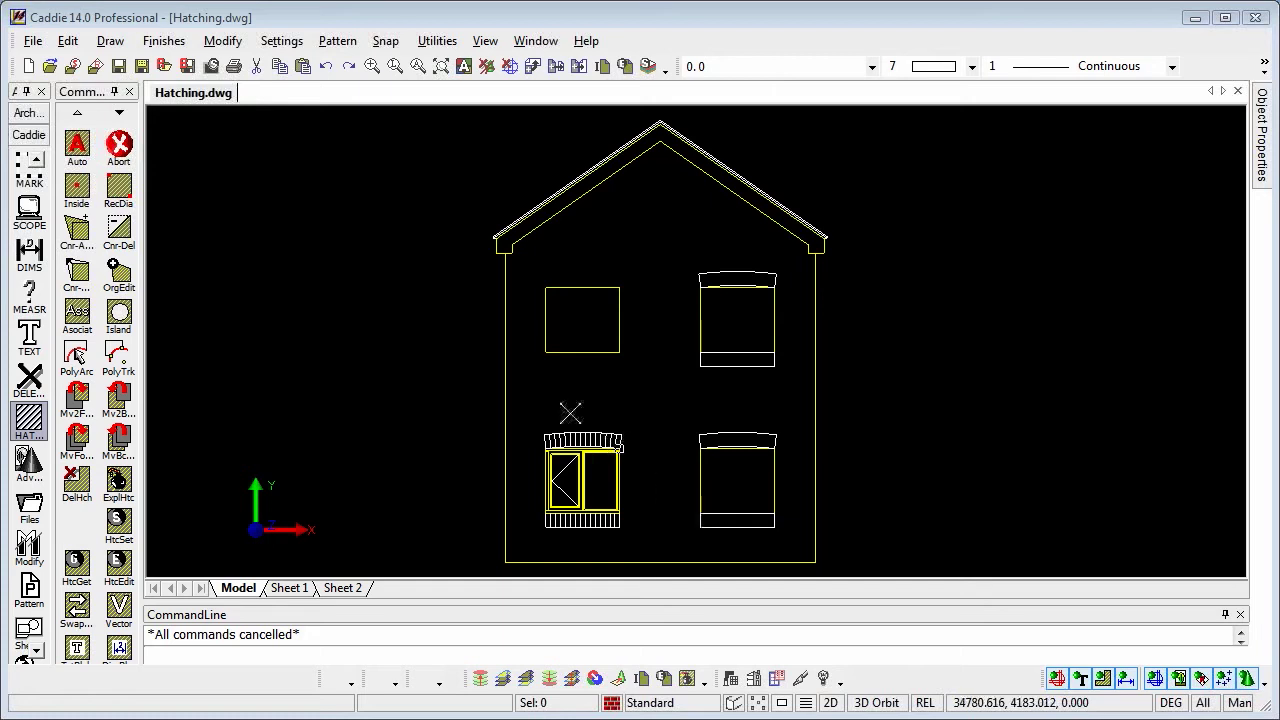
# Automatically hatch the house's front wall using the Inside method, picking a point within the wall near its base.
pyautogui.click(80, 148)
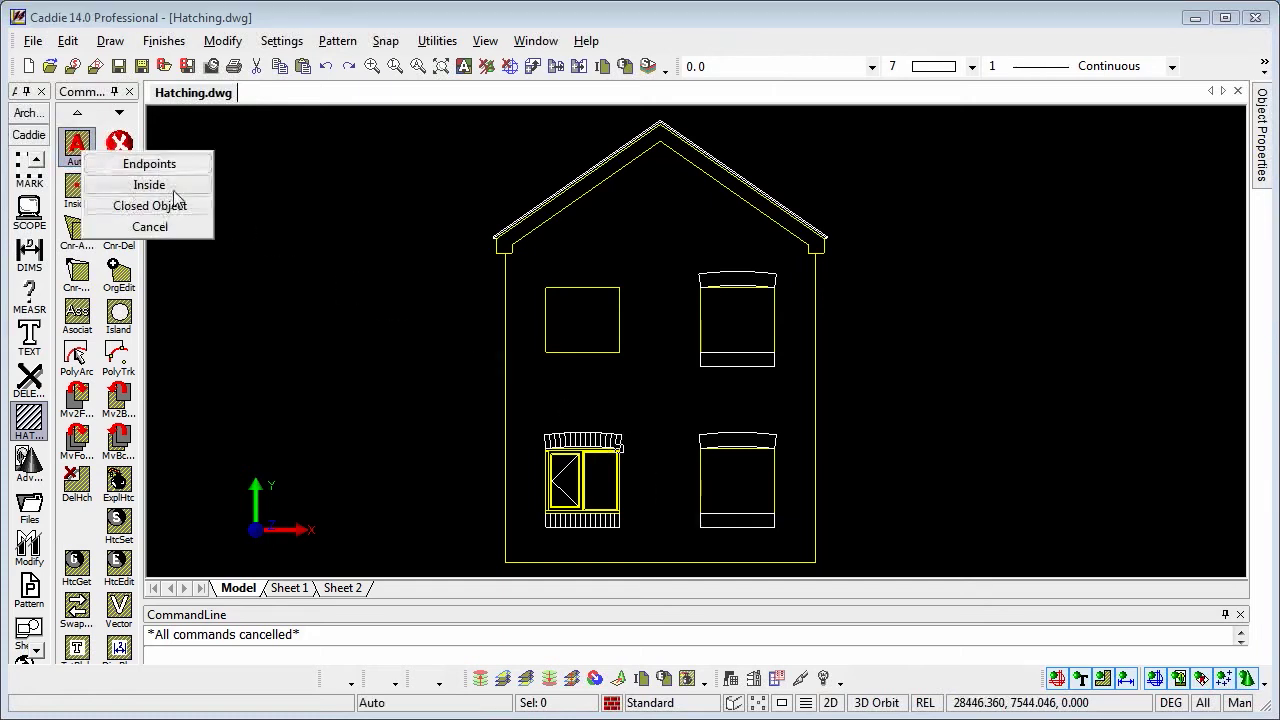
pyautogui.click(158, 186)
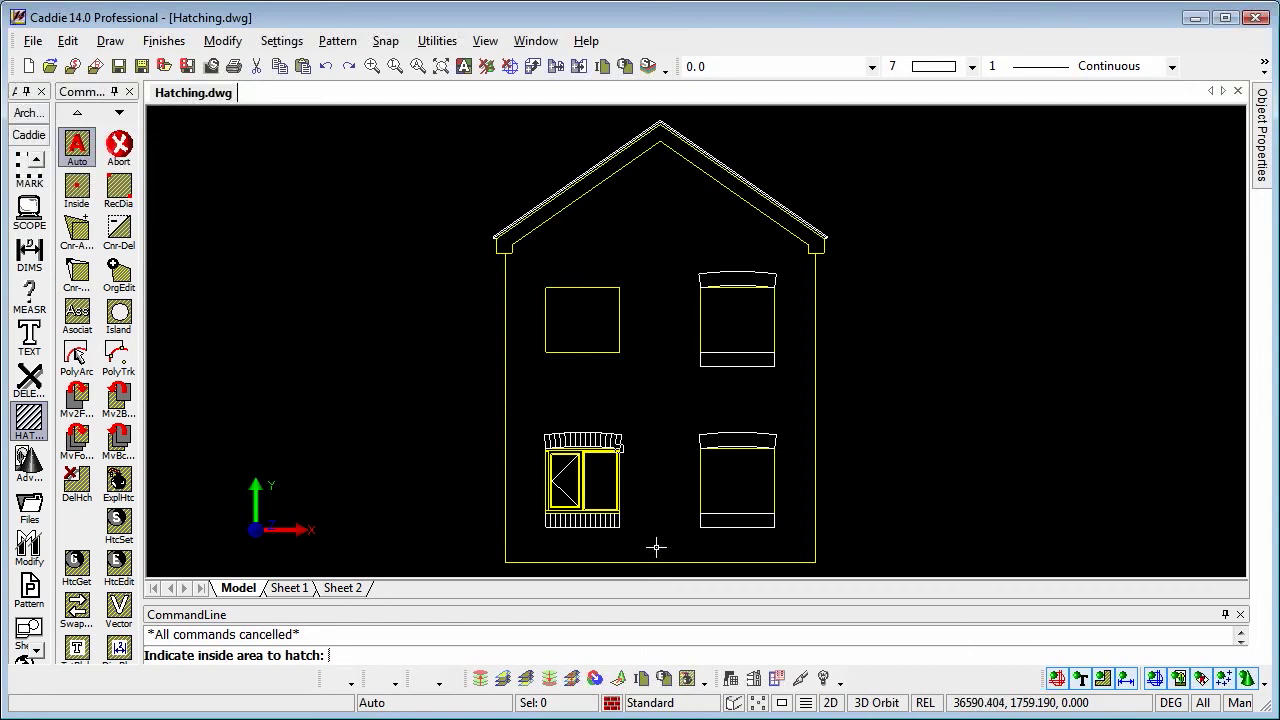
pyautogui.click(656, 547)
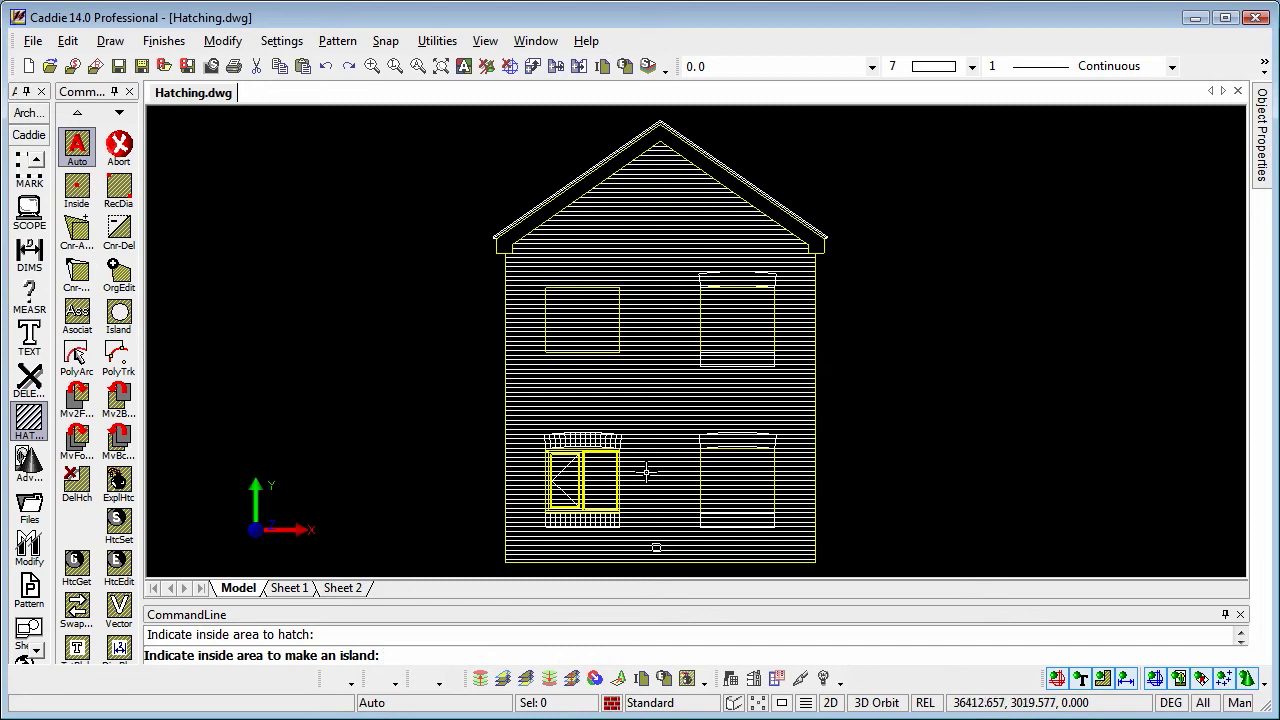
# Make hatch islands of the upper-left window opening and of both right-hand window openings with their arched lintels and sills.
pyautogui.click(581, 337)
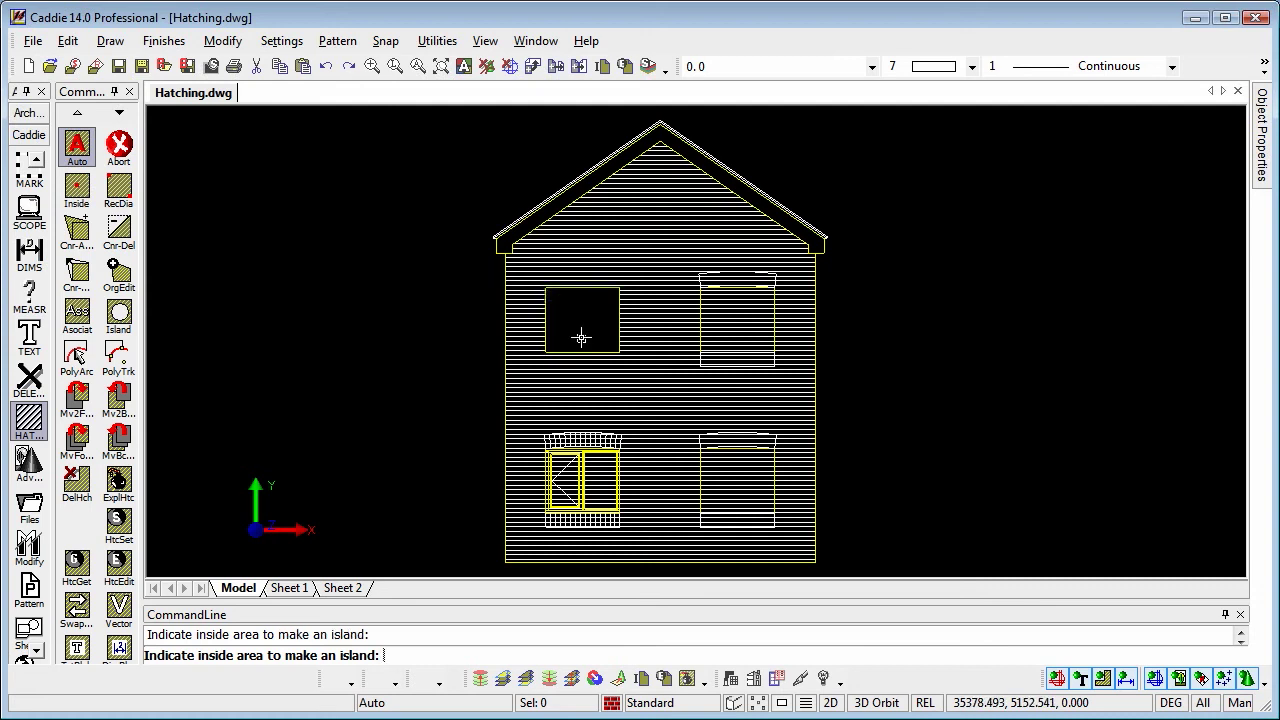
pyautogui.click(731, 326)
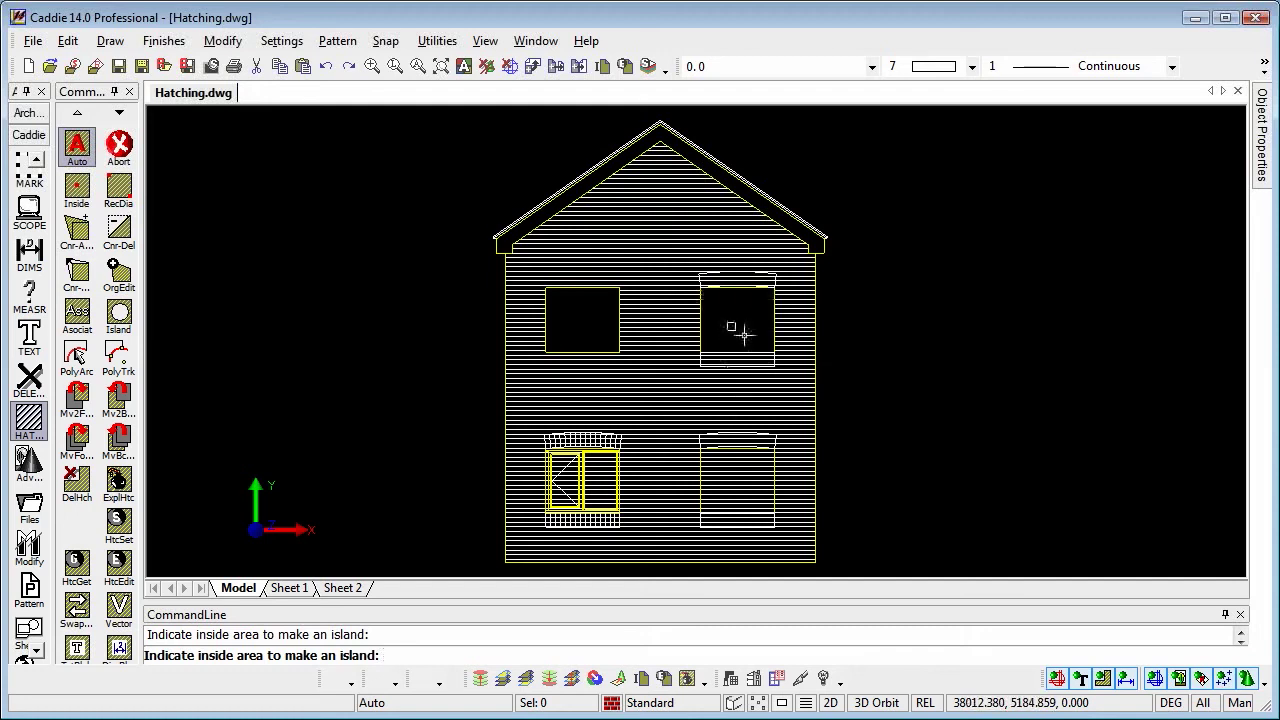
pyautogui.click(746, 277)
pyautogui.click(743, 361)
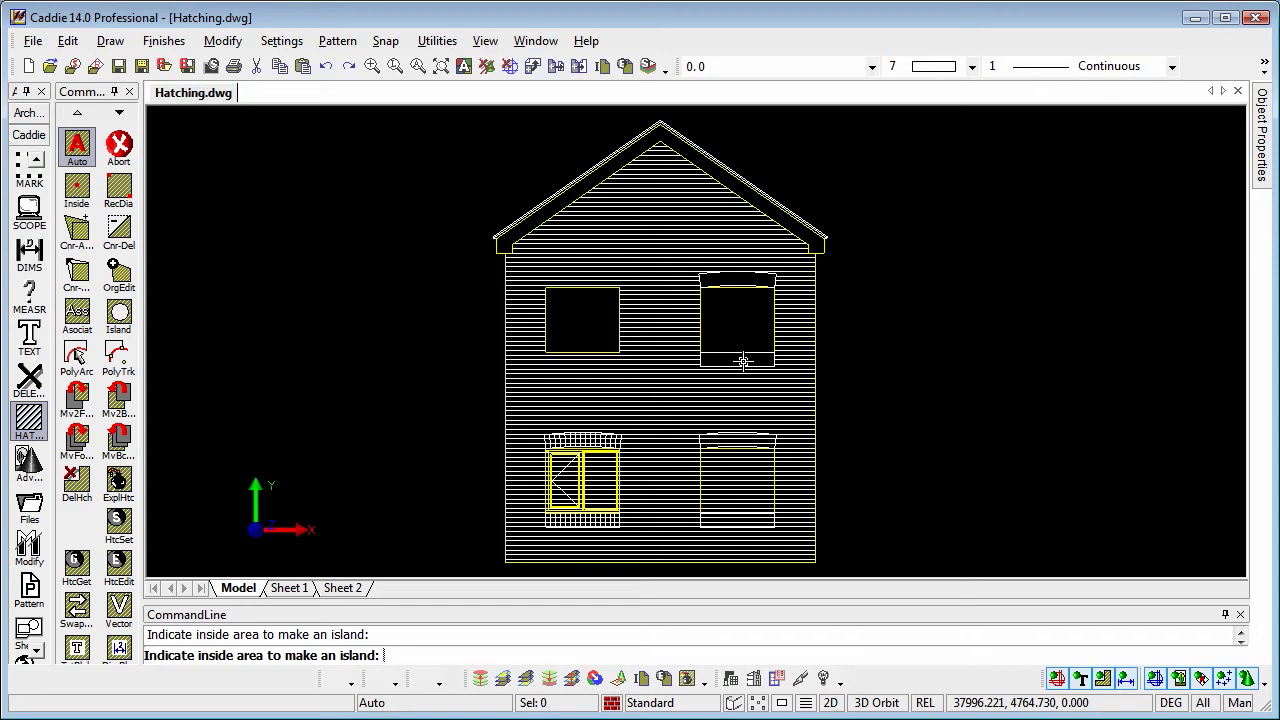
pyautogui.click(741, 414)
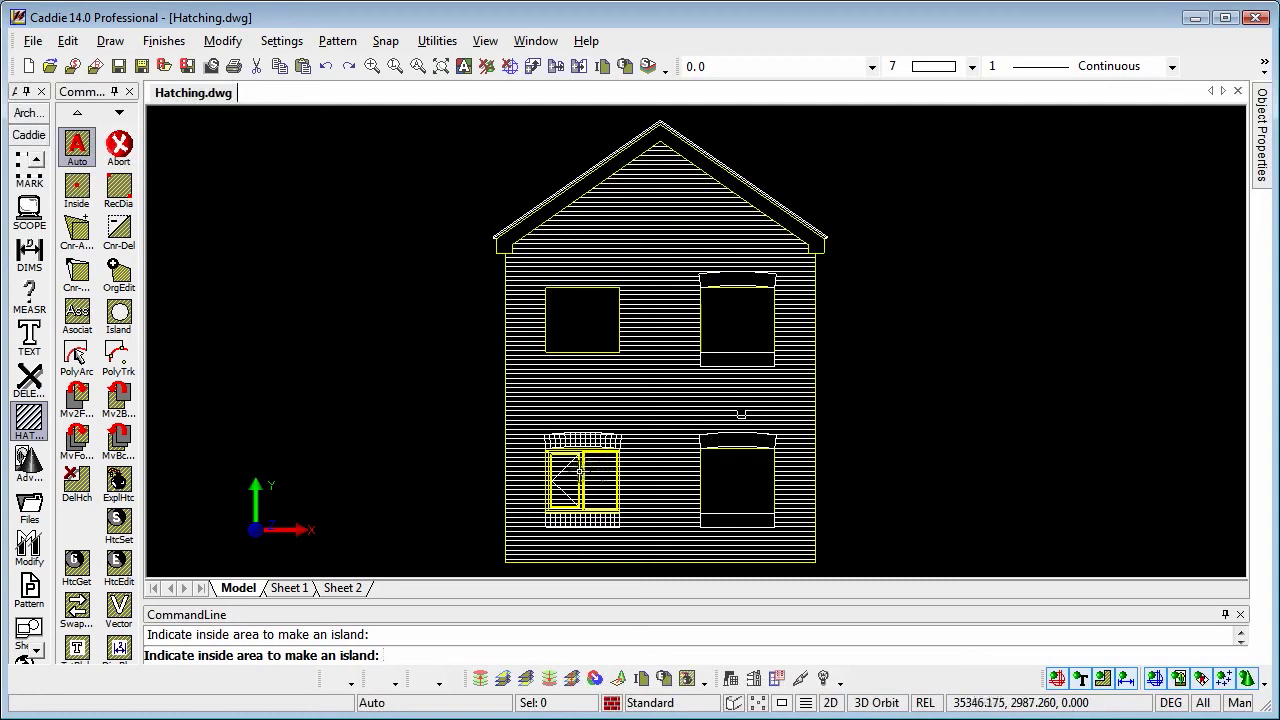
# Make hatch islands of the detailed lower-left window together with its brick arch and brick sill.
pyautogui.scroll(4, 574, 477)
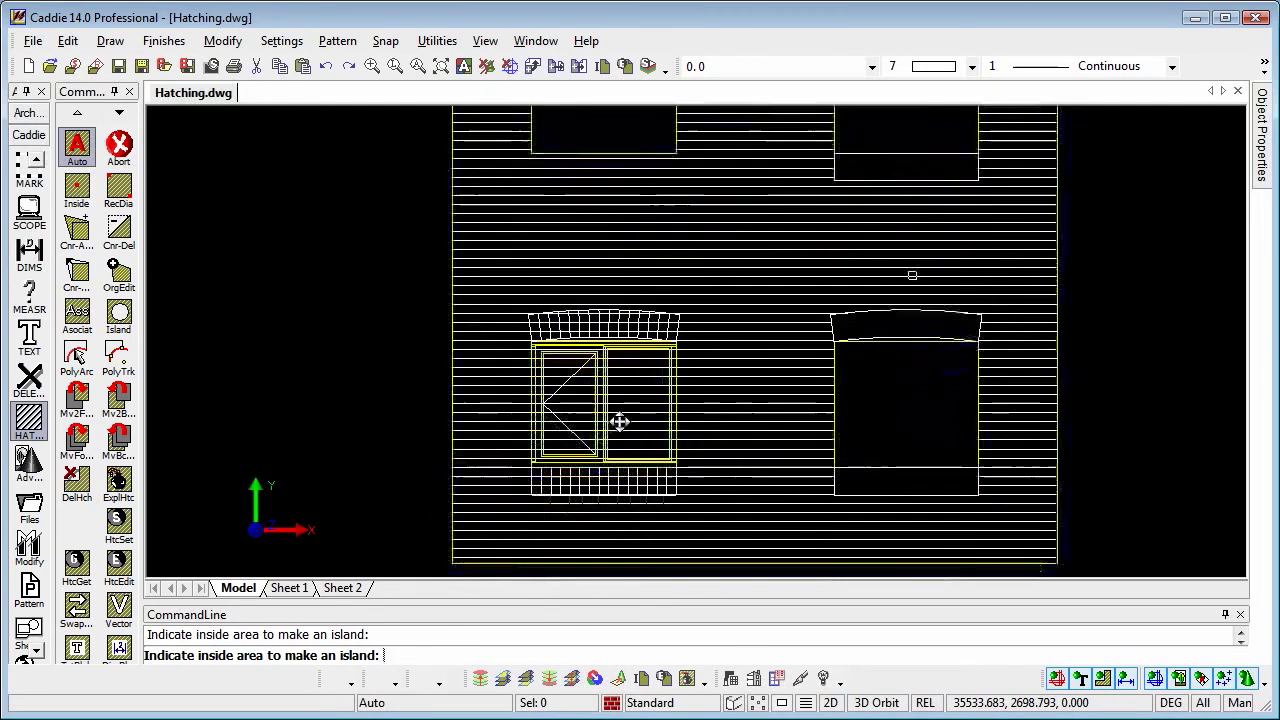
pyautogui.scroll(1, 622, 375)
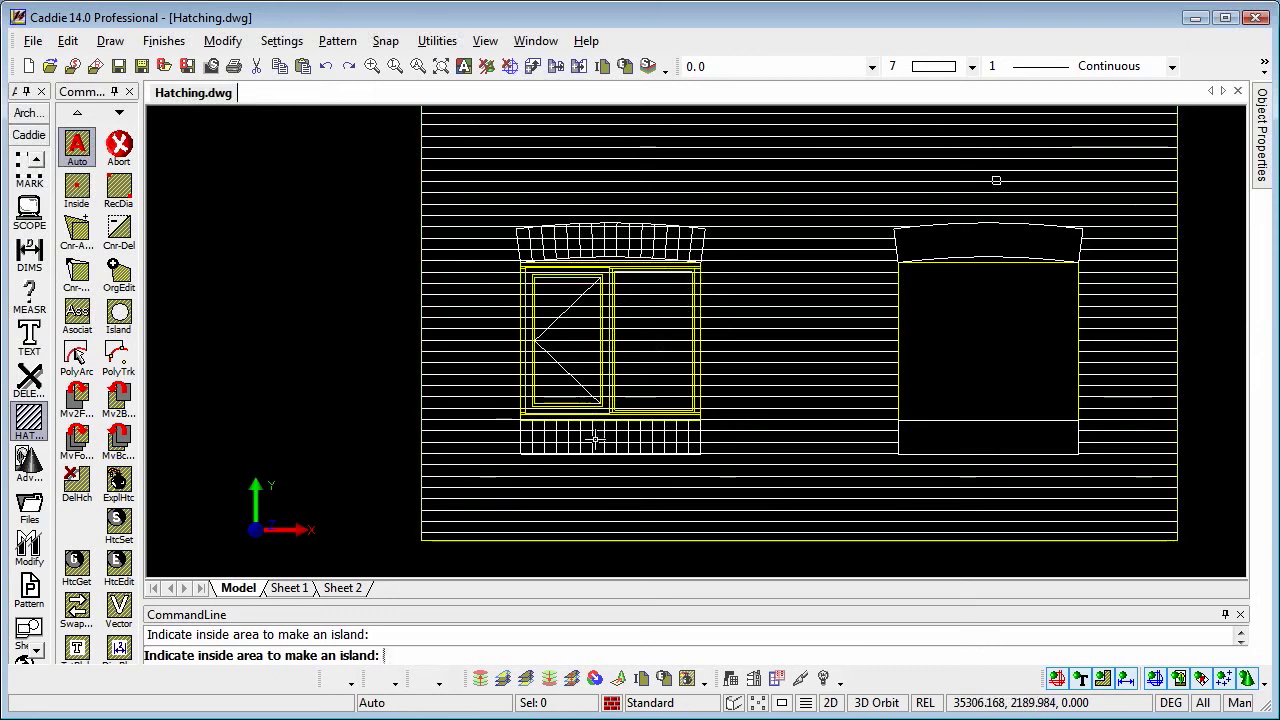
pyautogui.click(611, 198)
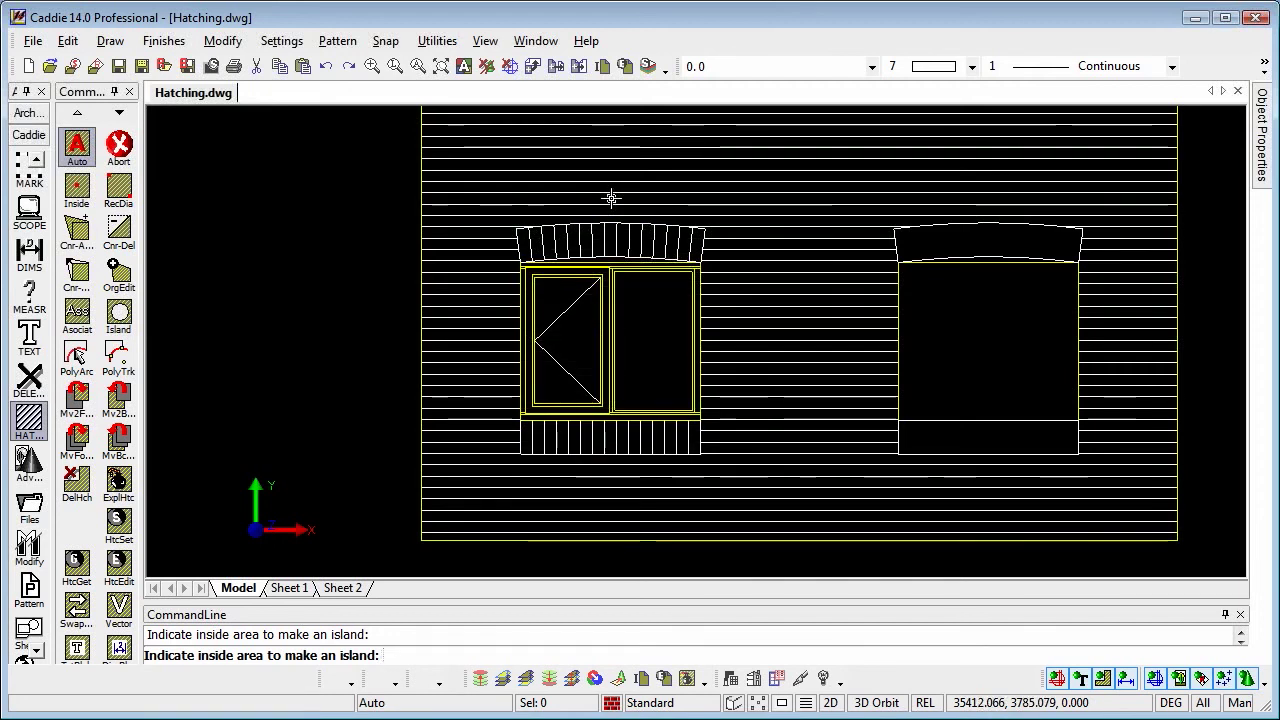
pyautogui.scroll(-2, 710, 274)
pyautogui.moveTo(733, 261)
pyautogui.mouseDown(button='middle')
pyautogui.moveTo(720, 331)
pyautogui.moveTo(686, 388)
pyautogui.mouseUp(button='middle')
pyautogui.scroll(-1, 686, 384)
pyautogui.moveTo(703, 345); pyautogui.dragTo(665, 392, button='middle')
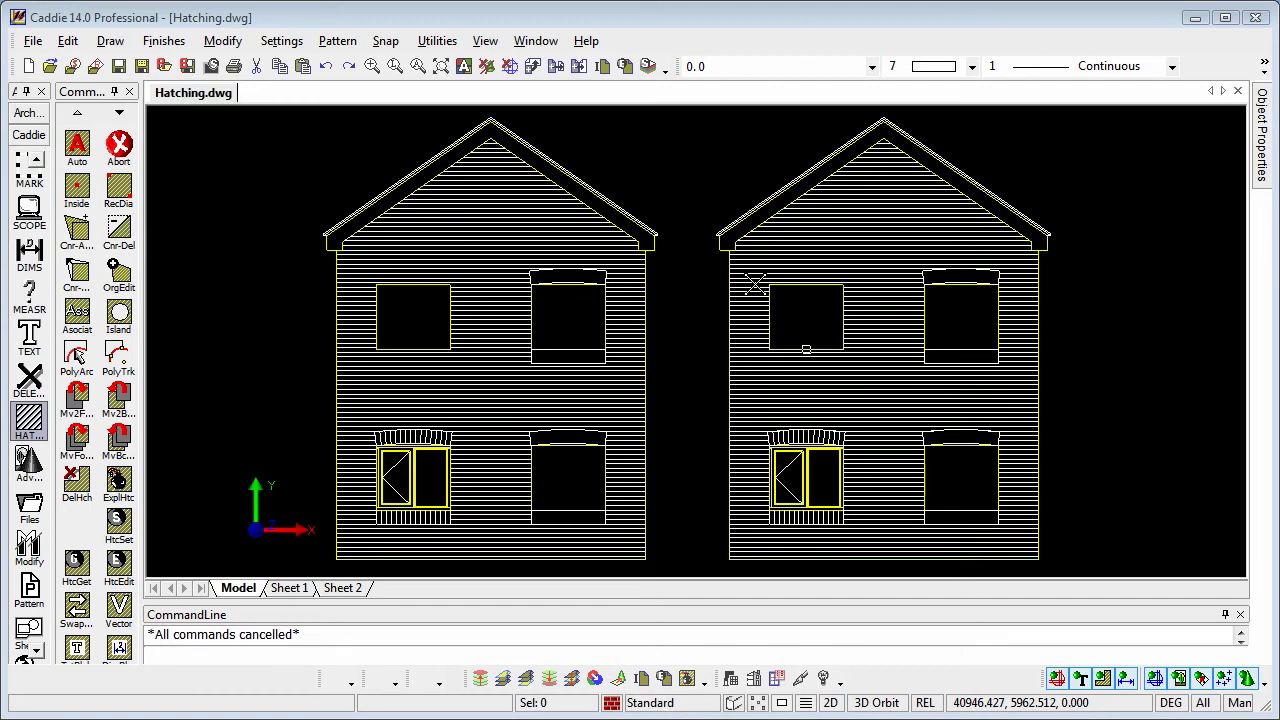
# Set the hatch parameters to type Fill with a dark grey RGB colour.
pyautogui.click(122, 528)
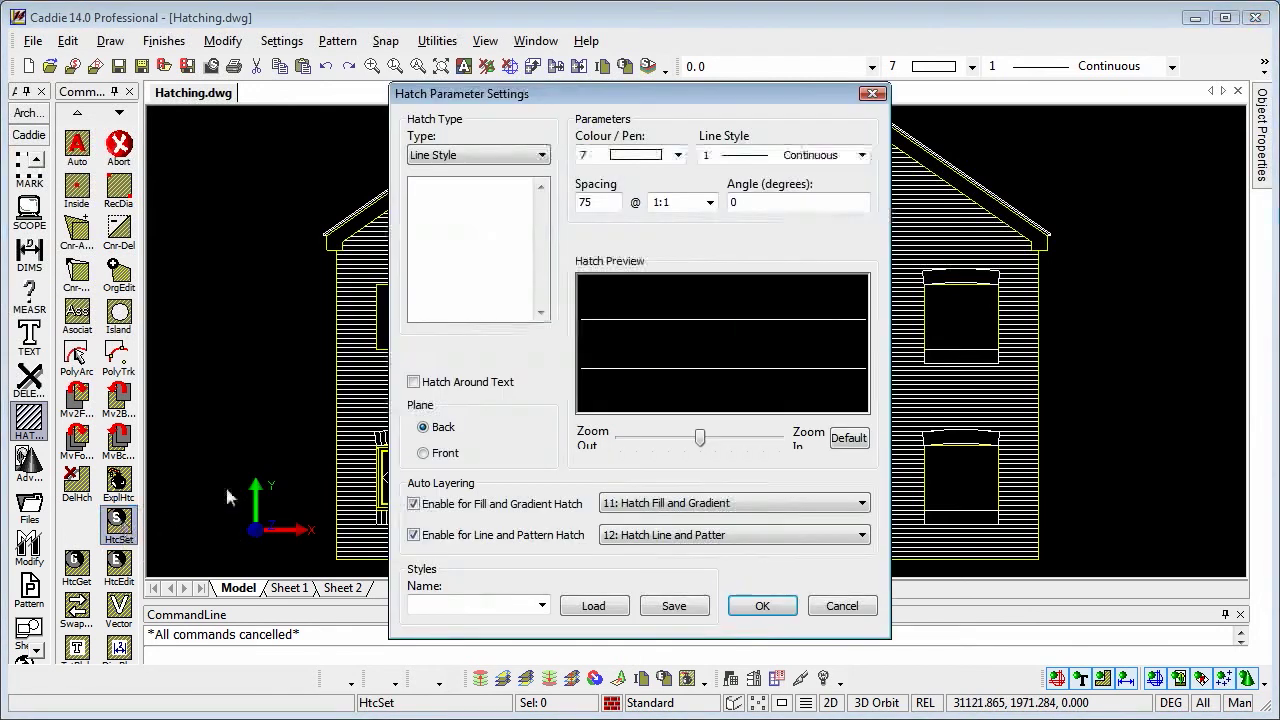
pyautogui.click(543, 156)
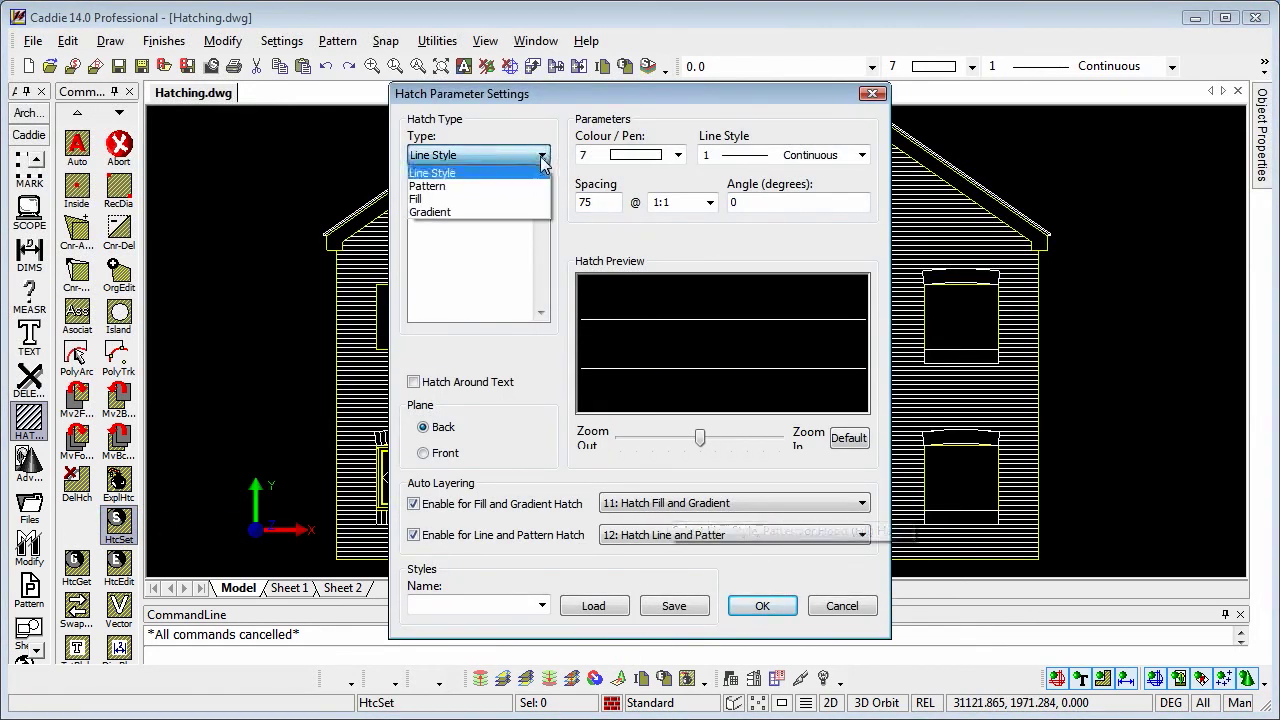
pyautogui.click(452, 197)
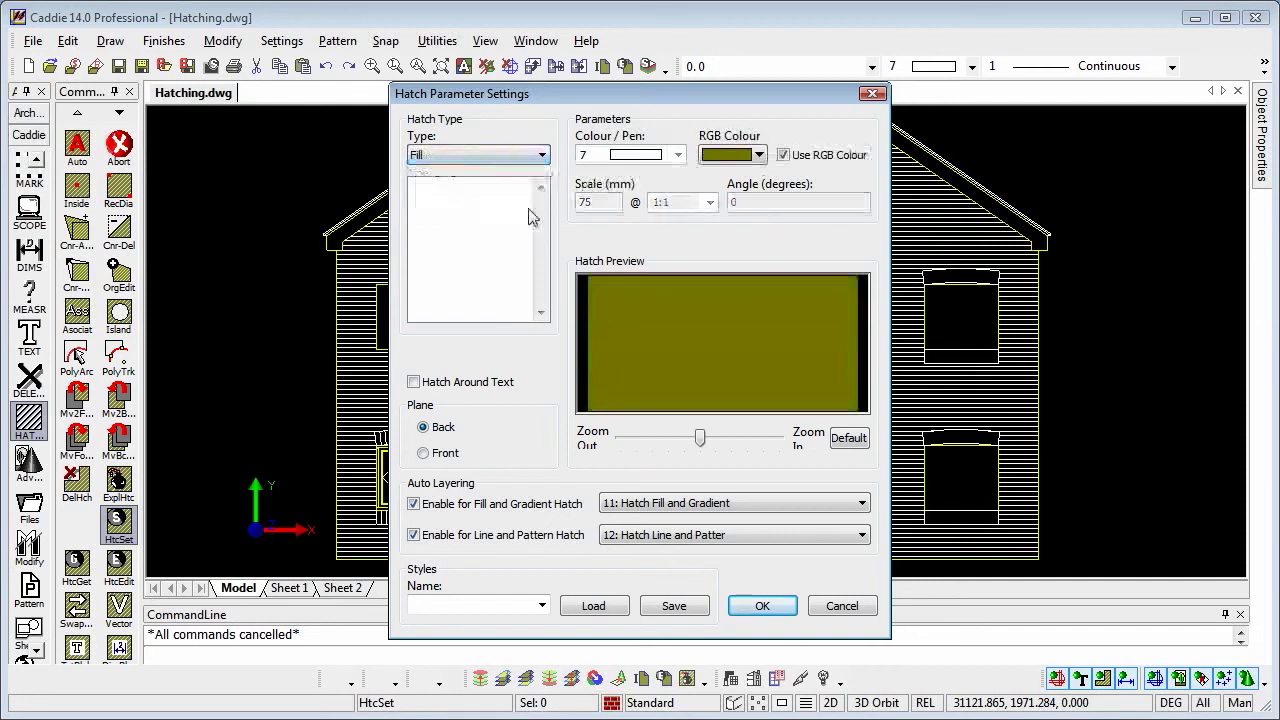
pyautogui.click(760, 155)
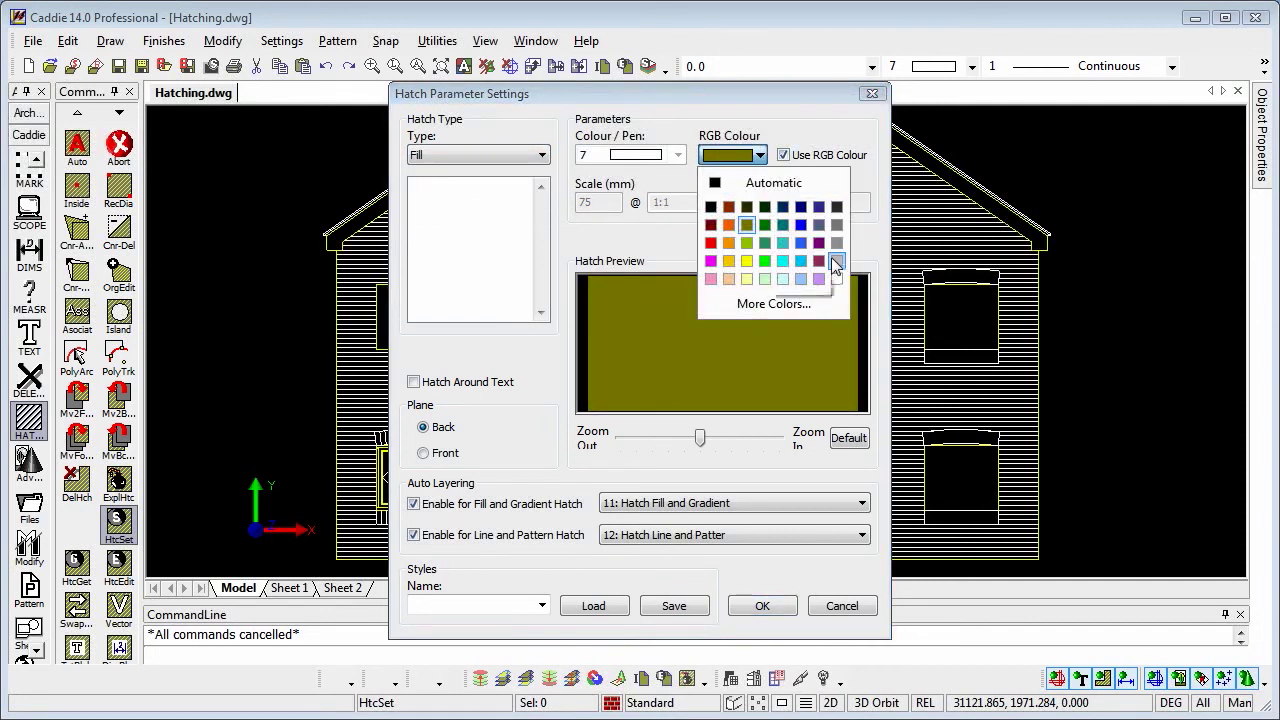
pyautogui.click(836, 226)
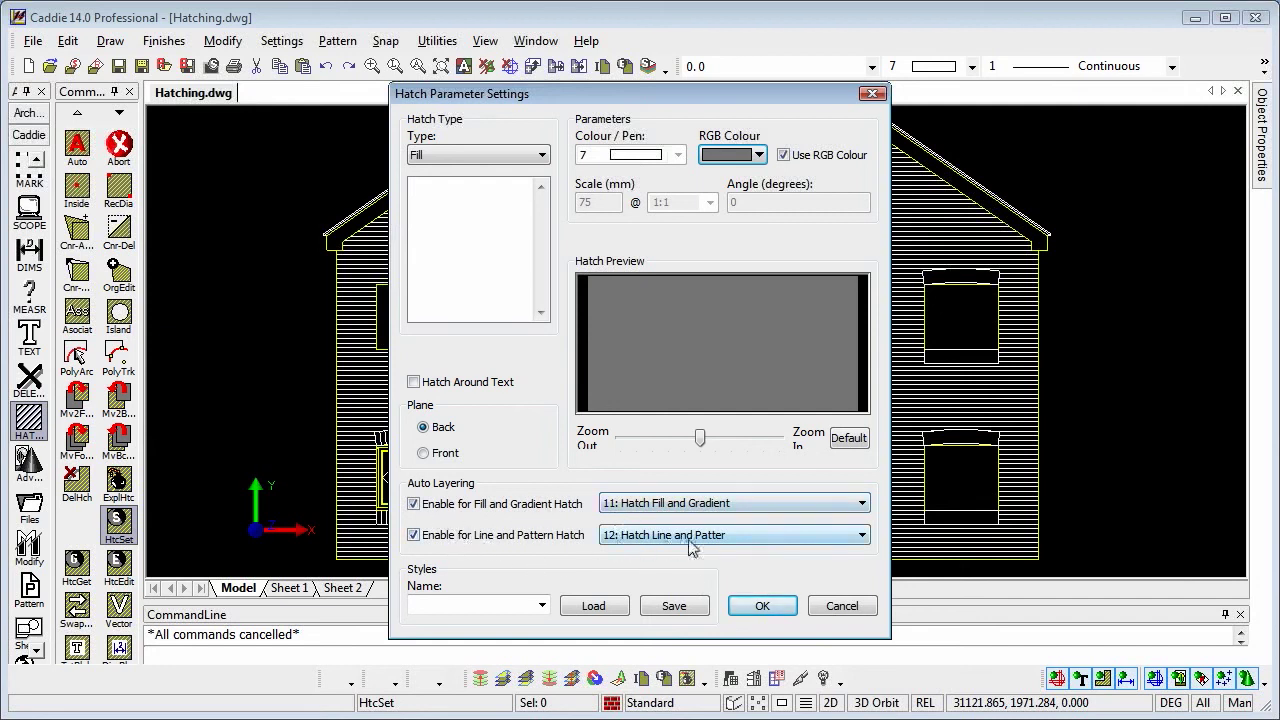
pyautogui.click(777, 607)
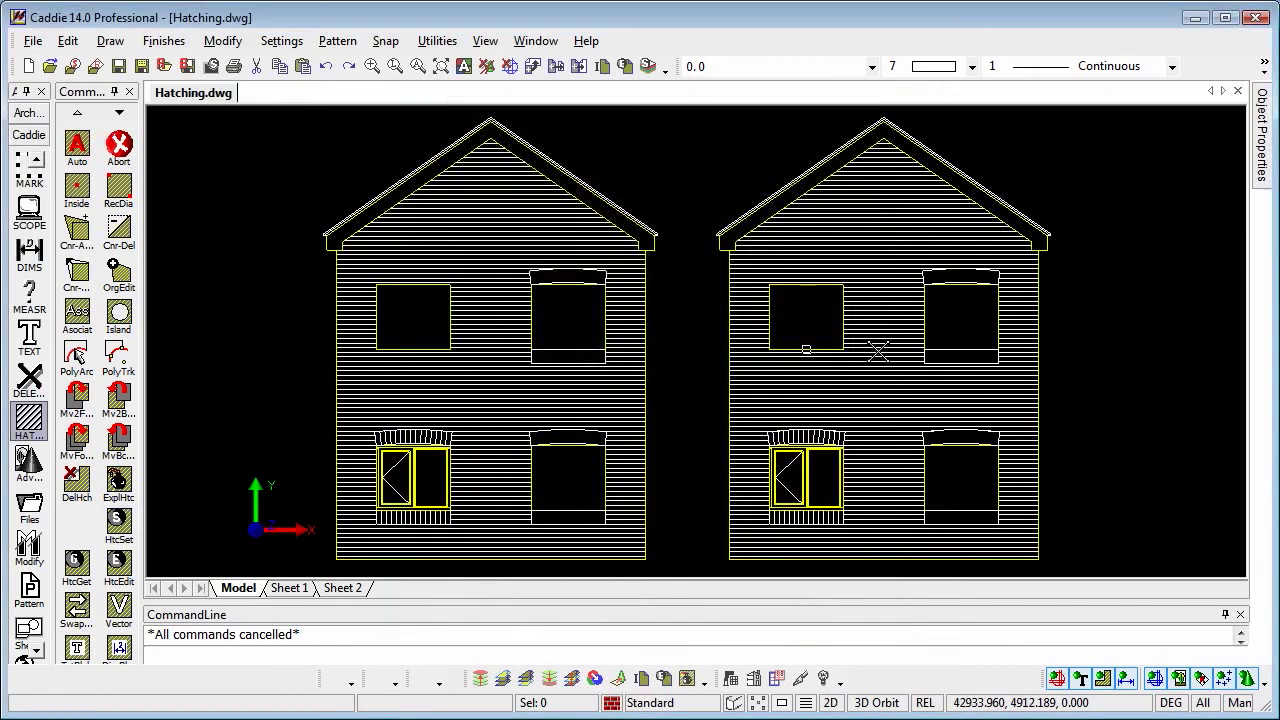
# Toggle the display of hatches and of lines, arcs and circles, leaving only the hatches hidden.
pyautogui.scroll(5, 845, 193)
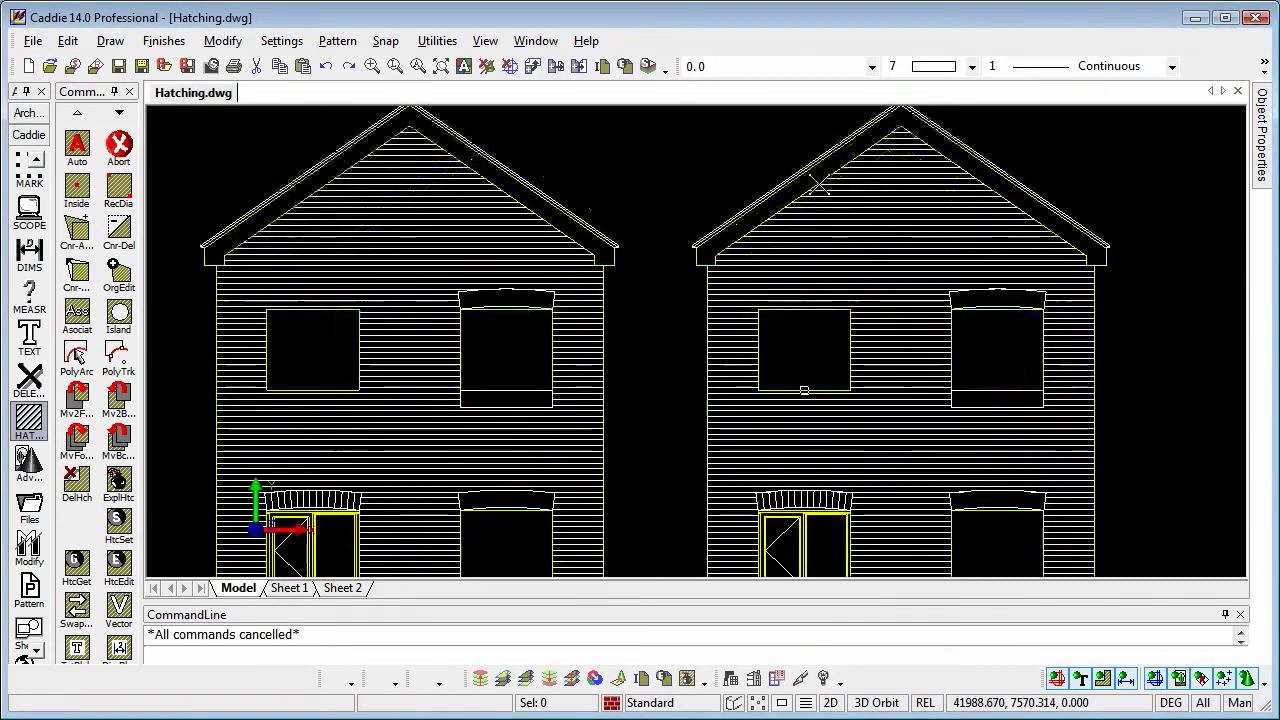
pyautogui.moveTo(772, 258); pyautogui.dragTo(746, 254, button='middle')
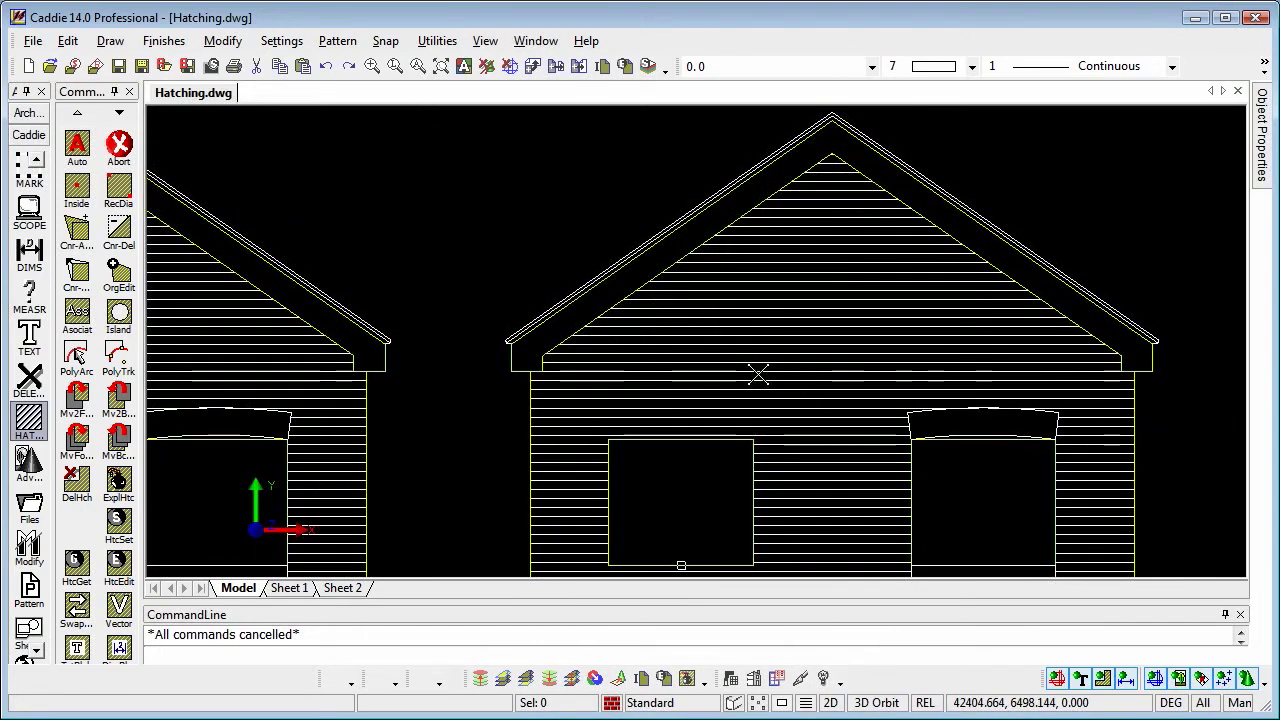
pyautogui.click(1103, 679)
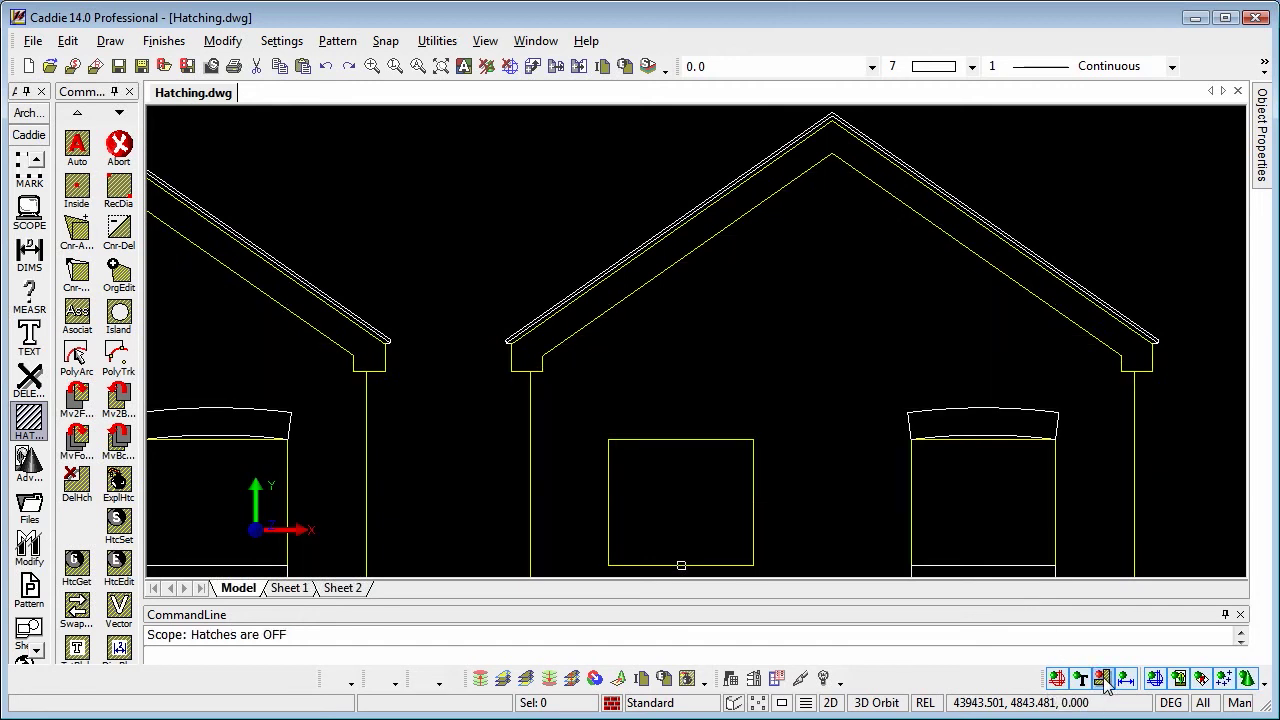
pyautogui.click(1104, 680)
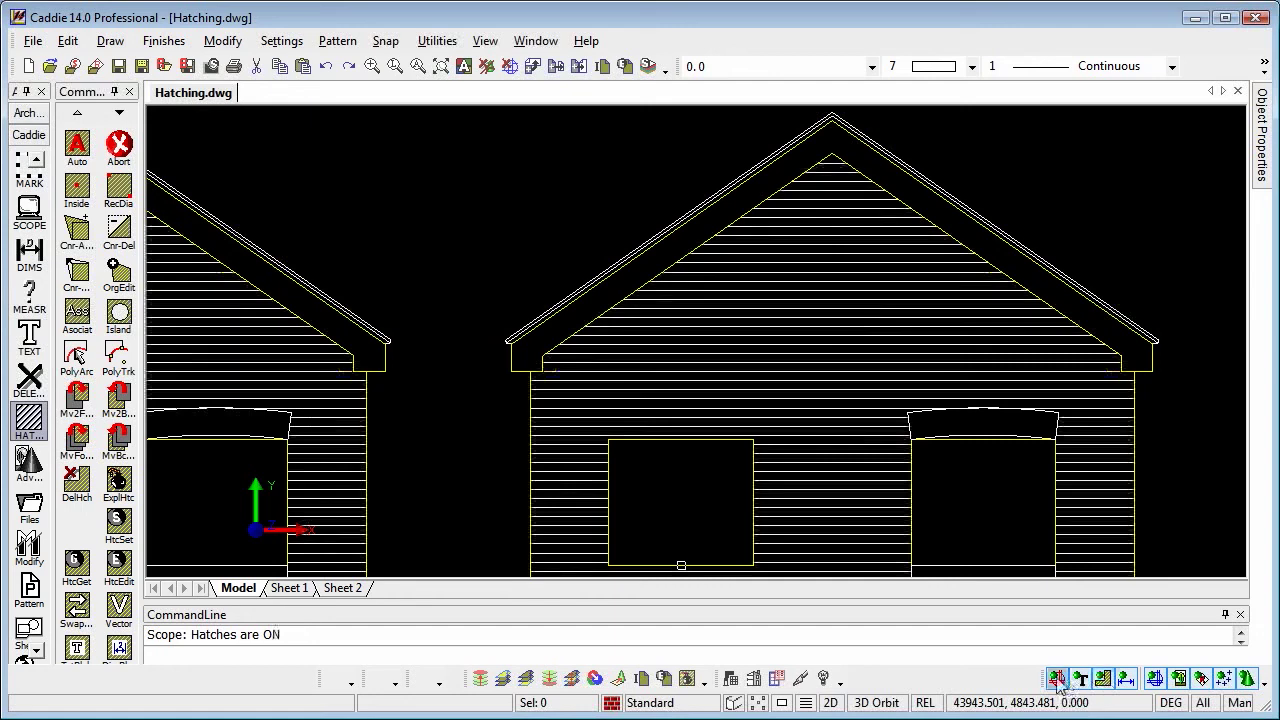
pyautogui.click(1057, 679)
pyautogui.click(1057, 679)
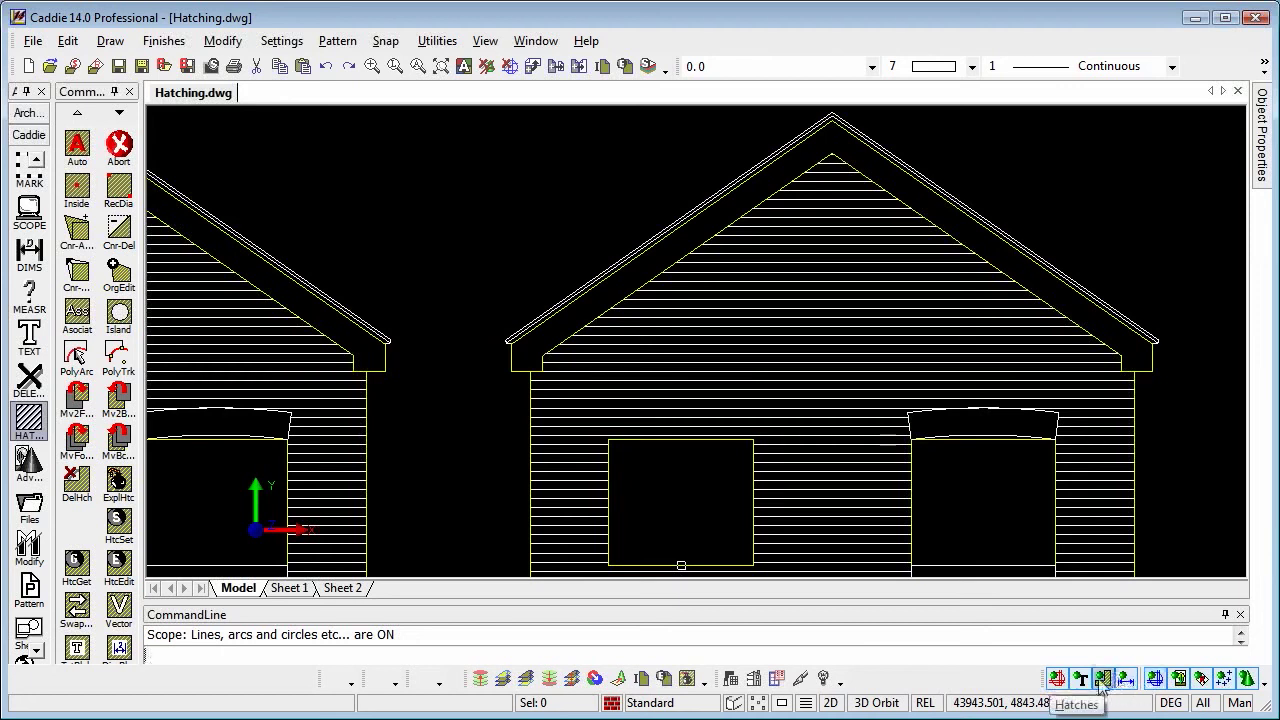
pyautogui.click(1103, 679)
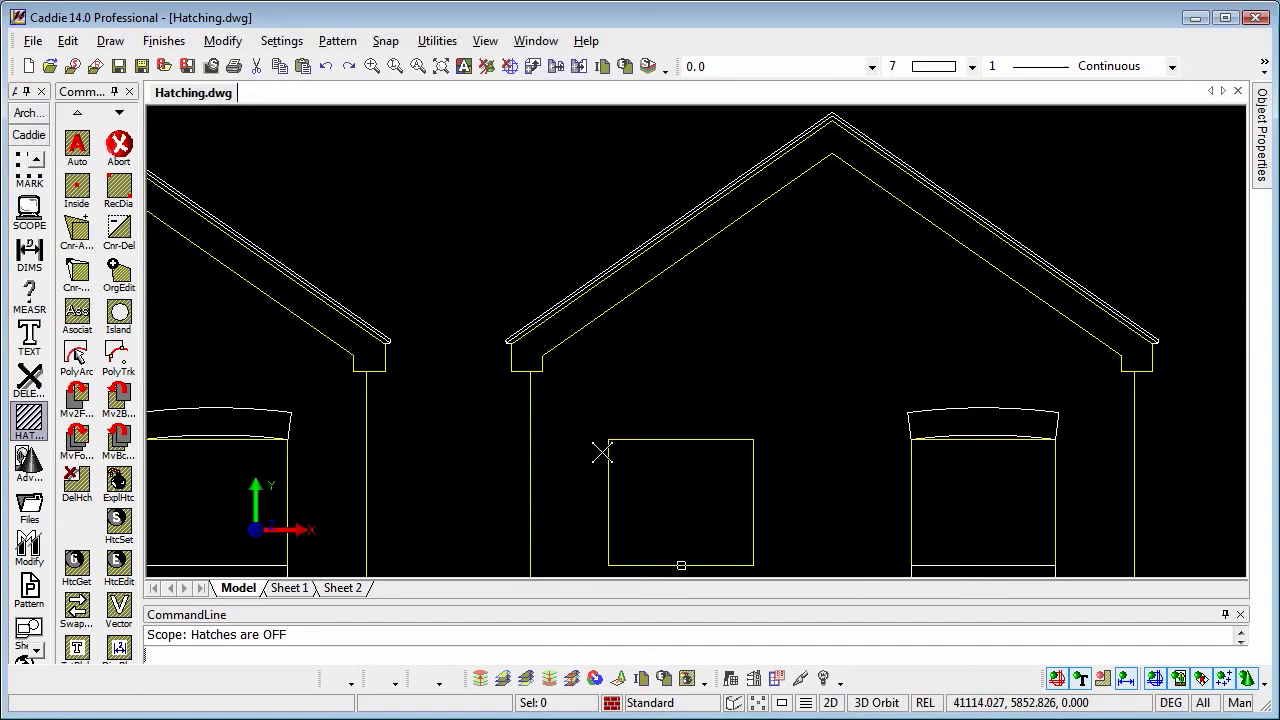
# Add parallel construction lines at distance 250 below the right house's left eaves box, right of its inner edge, and below the left roof slope.
pyautogui.scroll(3, 28, 240)
pyautogui.click(29, 250)
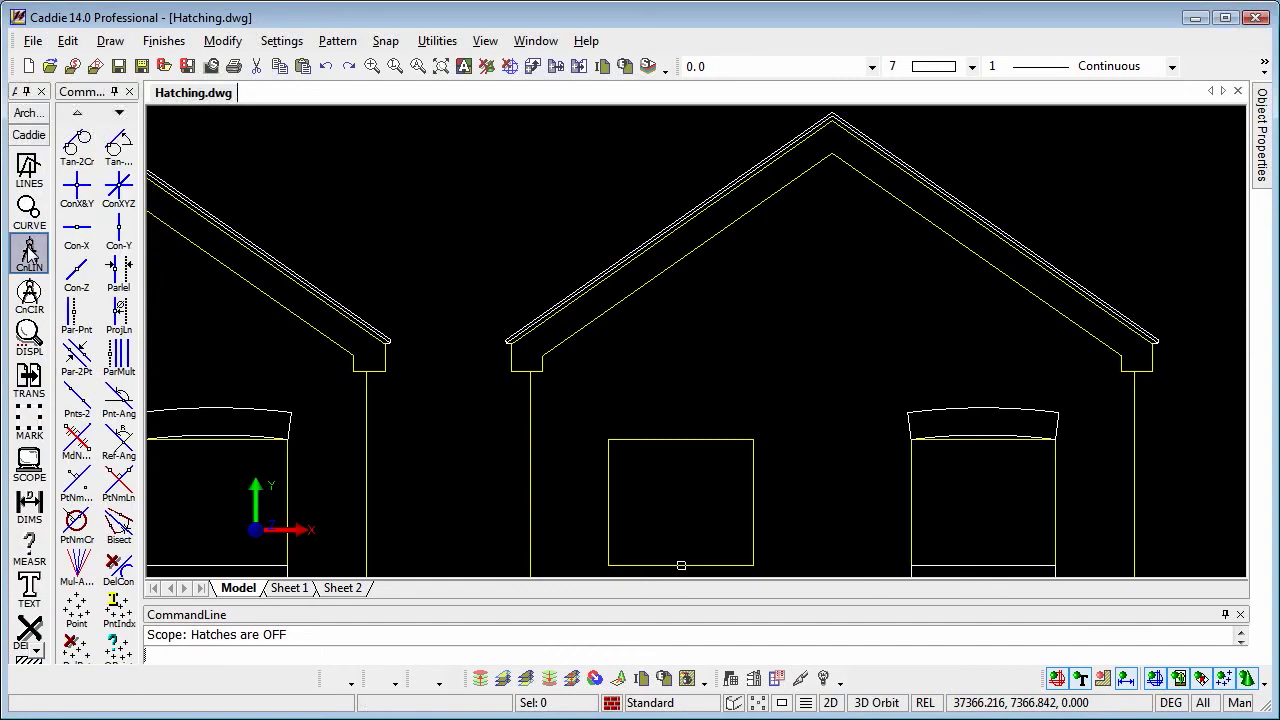
pyautogui.click(118, 272)
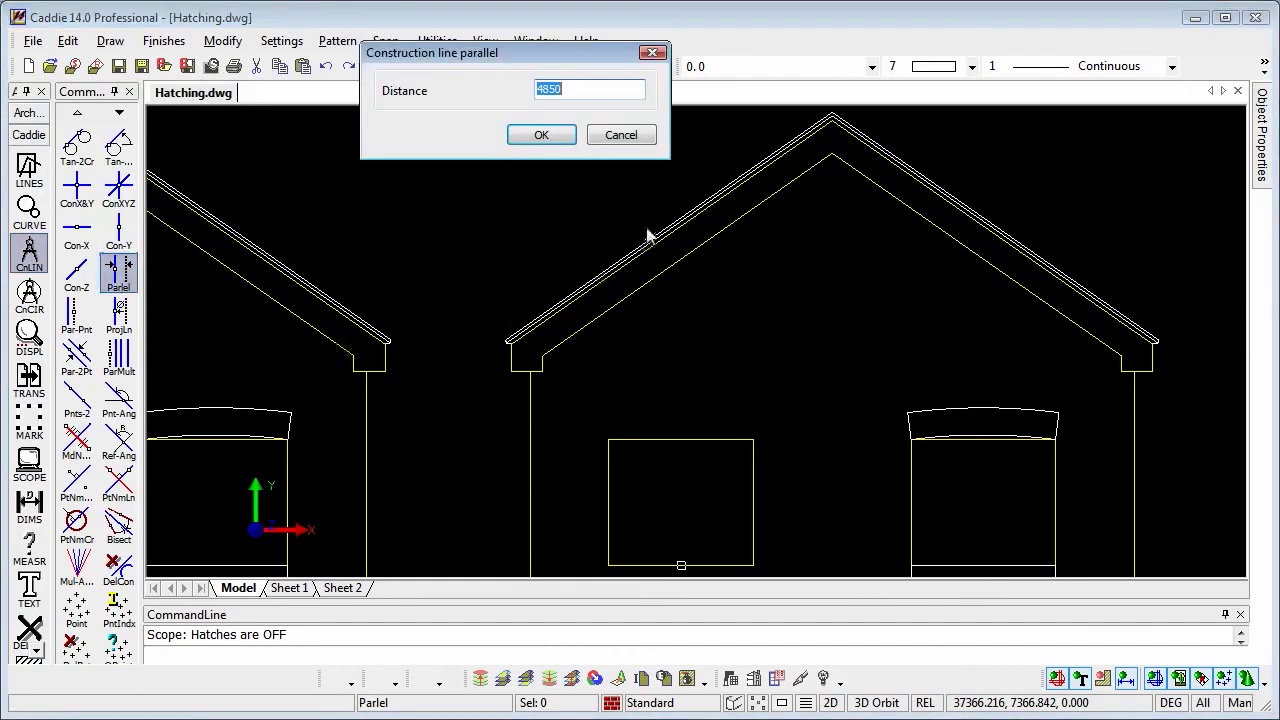
pyautogui.write('25')
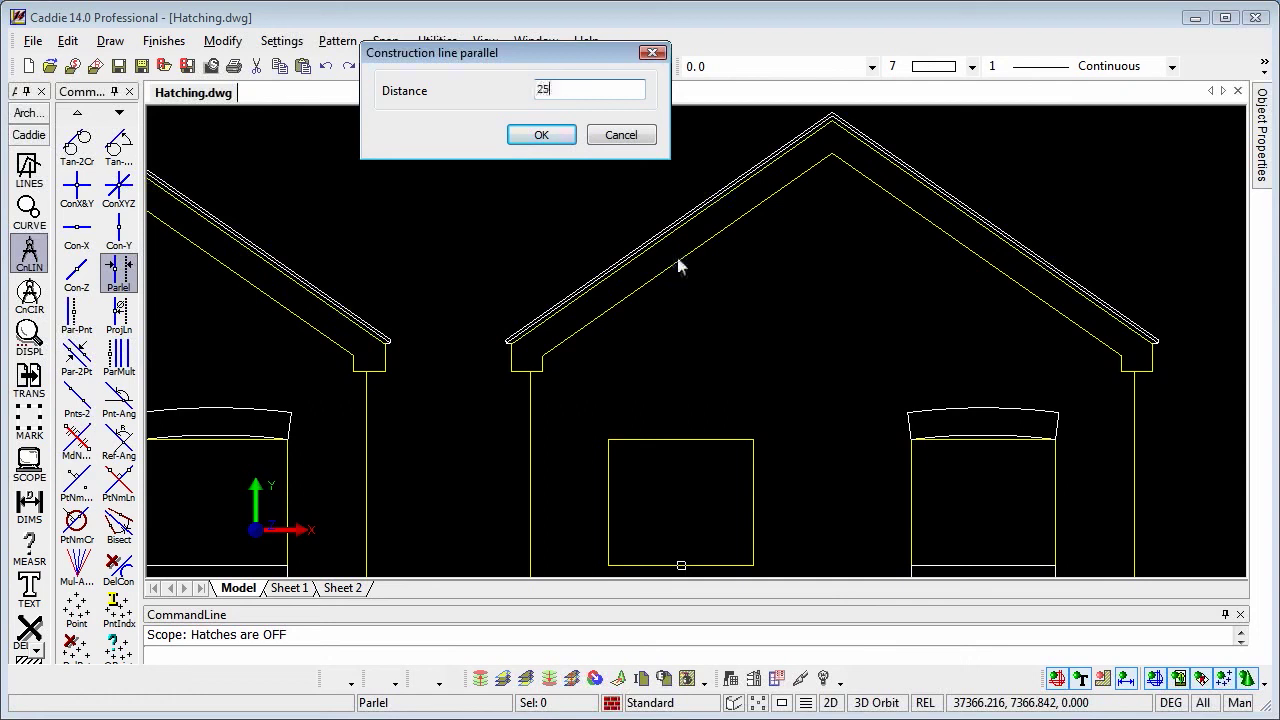
pyautogui.click(557, 141)
pyautogui.click(514, 376)
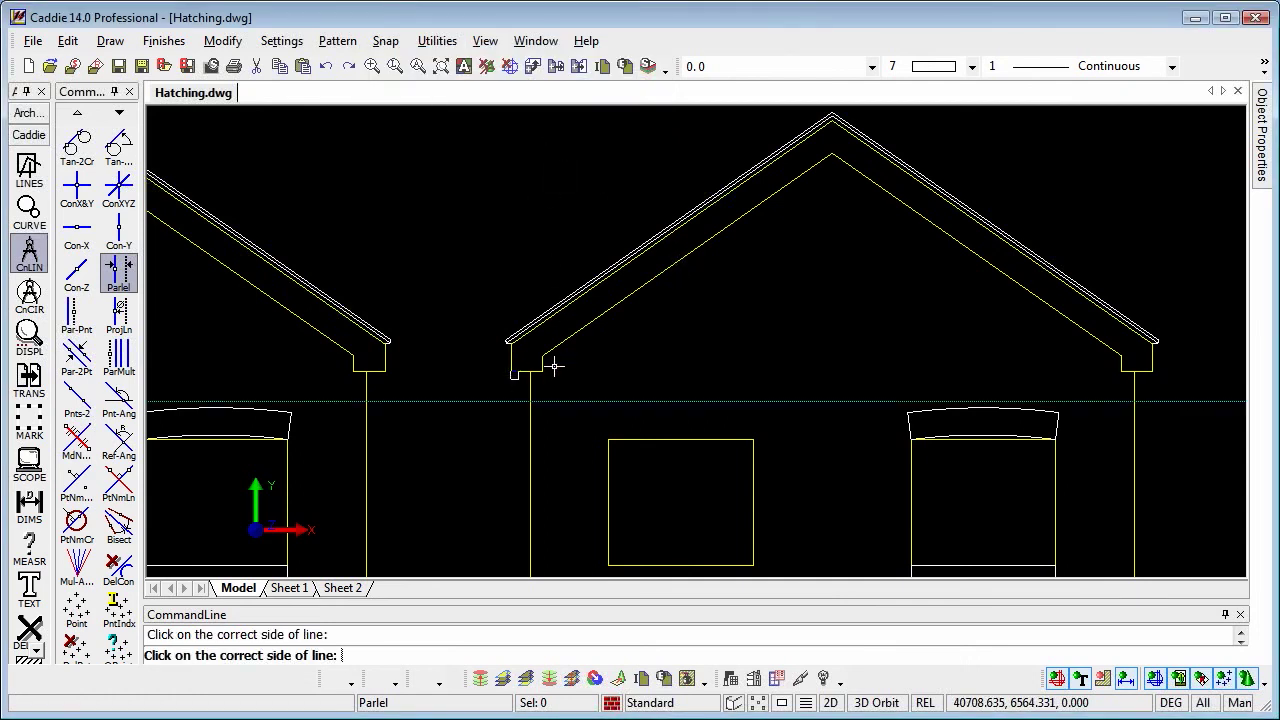
pyautogui.click(547, 365)
pyautogui.click(606, 328)
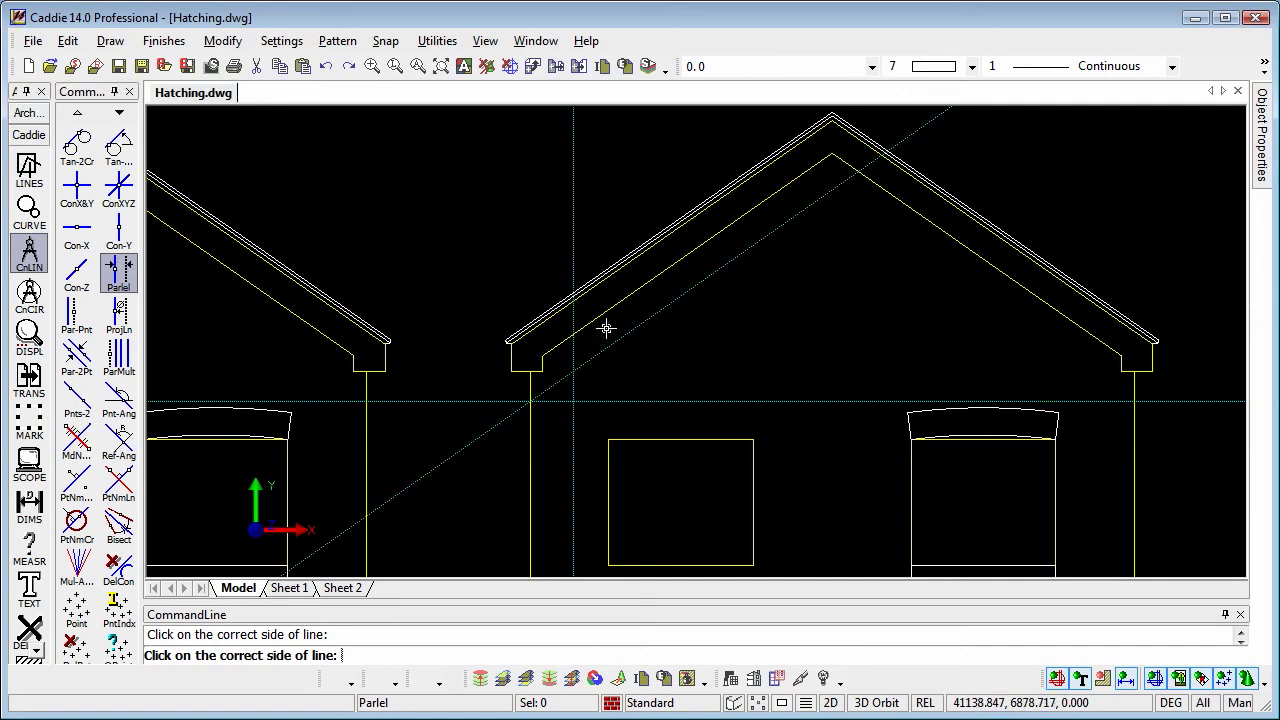
# Create an associative fill hatch for the shadow under the right house's left eaves and roof slope, bounded by the construction lines.
pyautogui.scroll(-4, 28, 512)
pyautogui.click(29, 335)
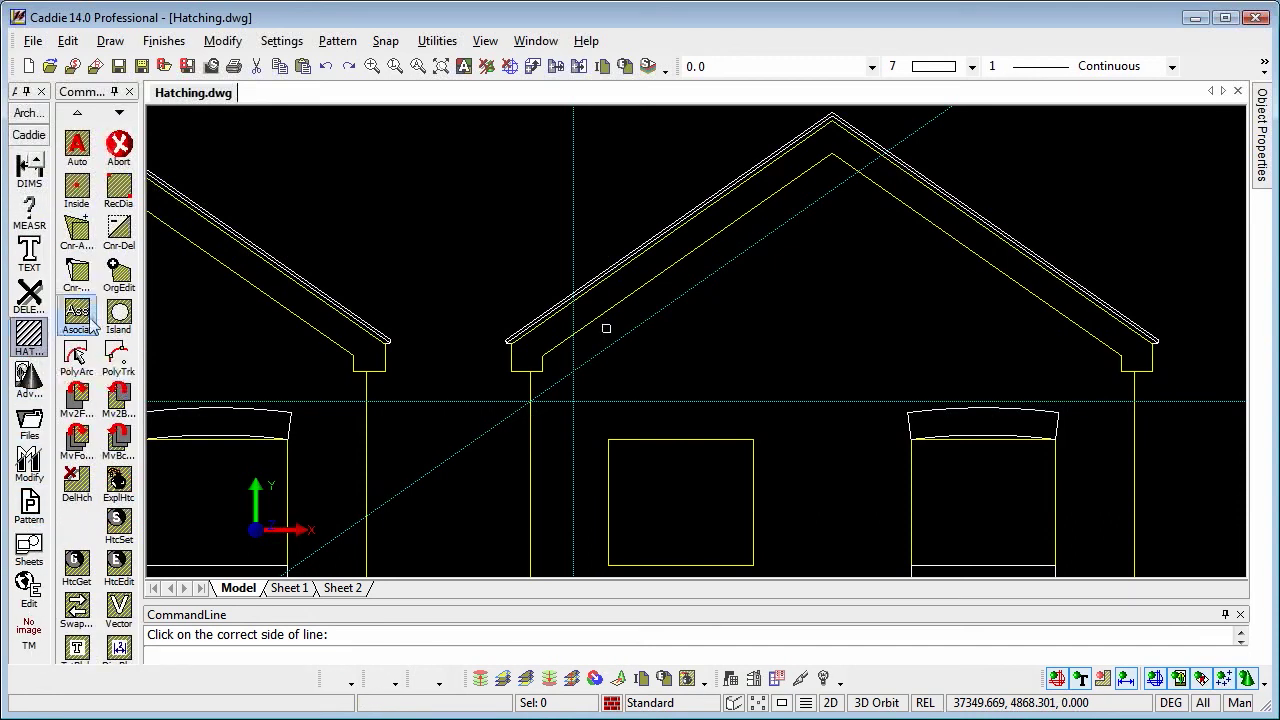
pyautogui.click(78, 316)
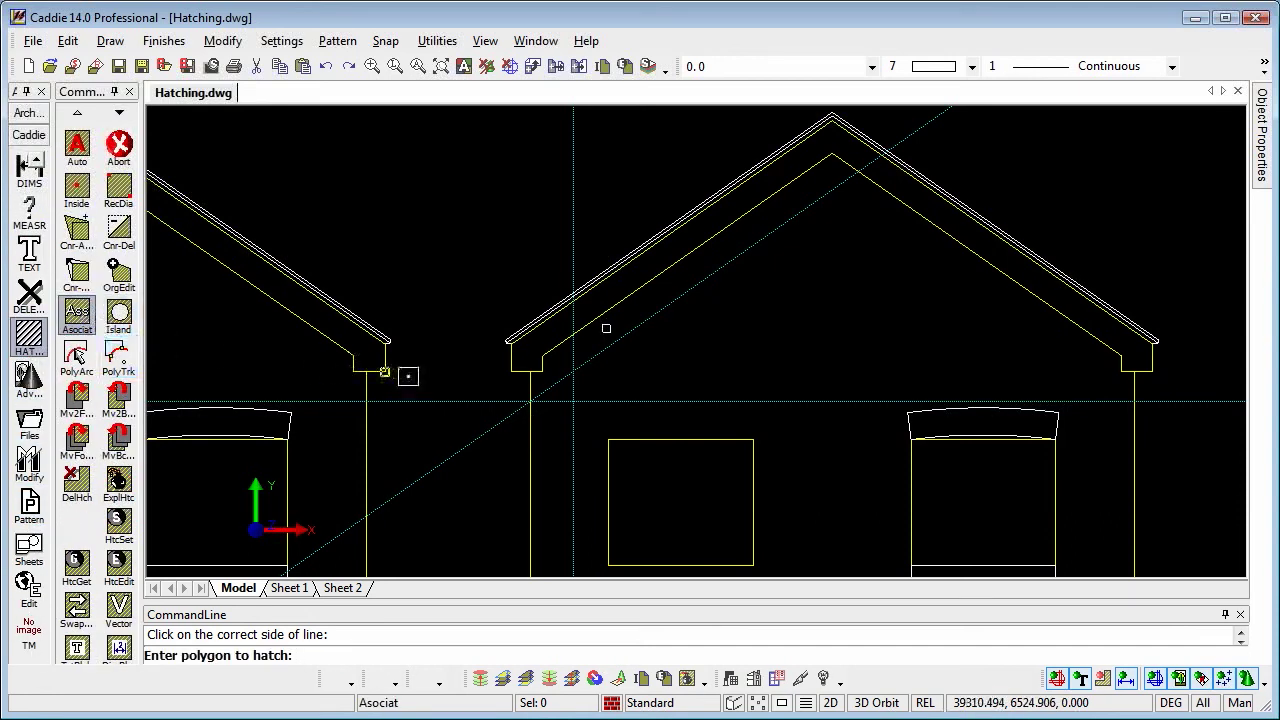
pyautogui.rightClick(470, 393)
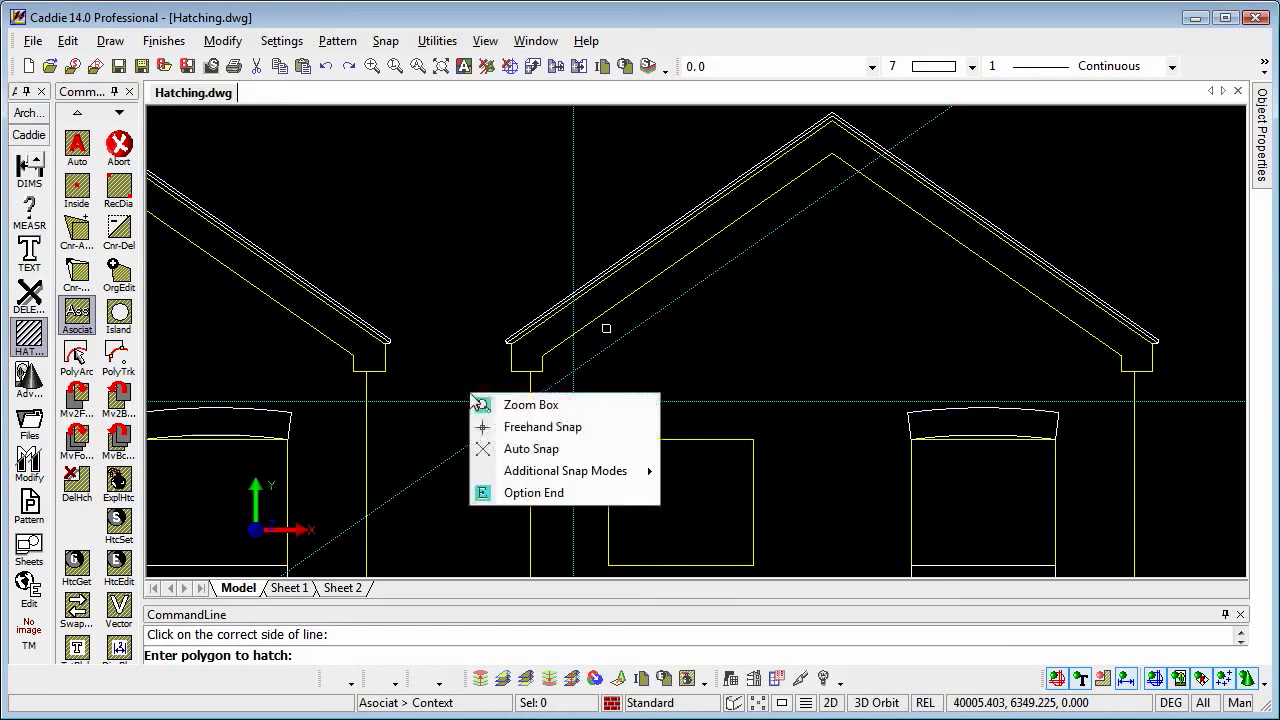
pyautogui.click(535, 450)
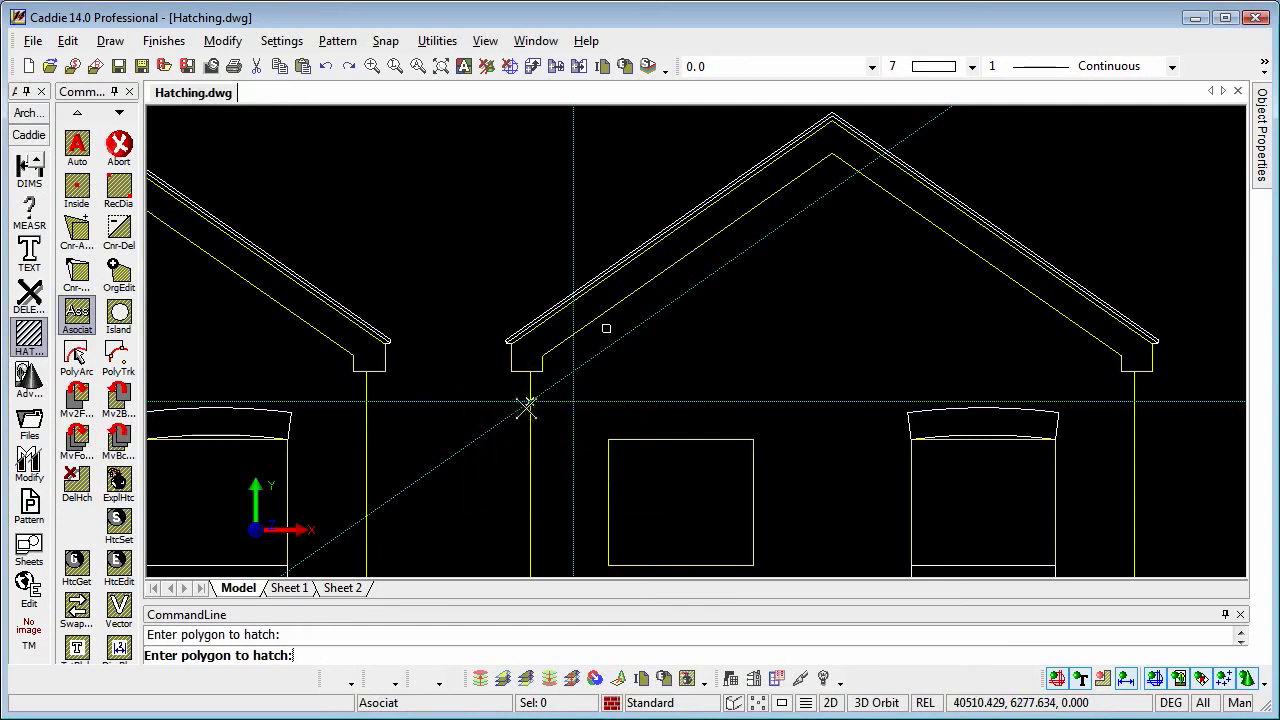
pyautogui.click(528, 405)
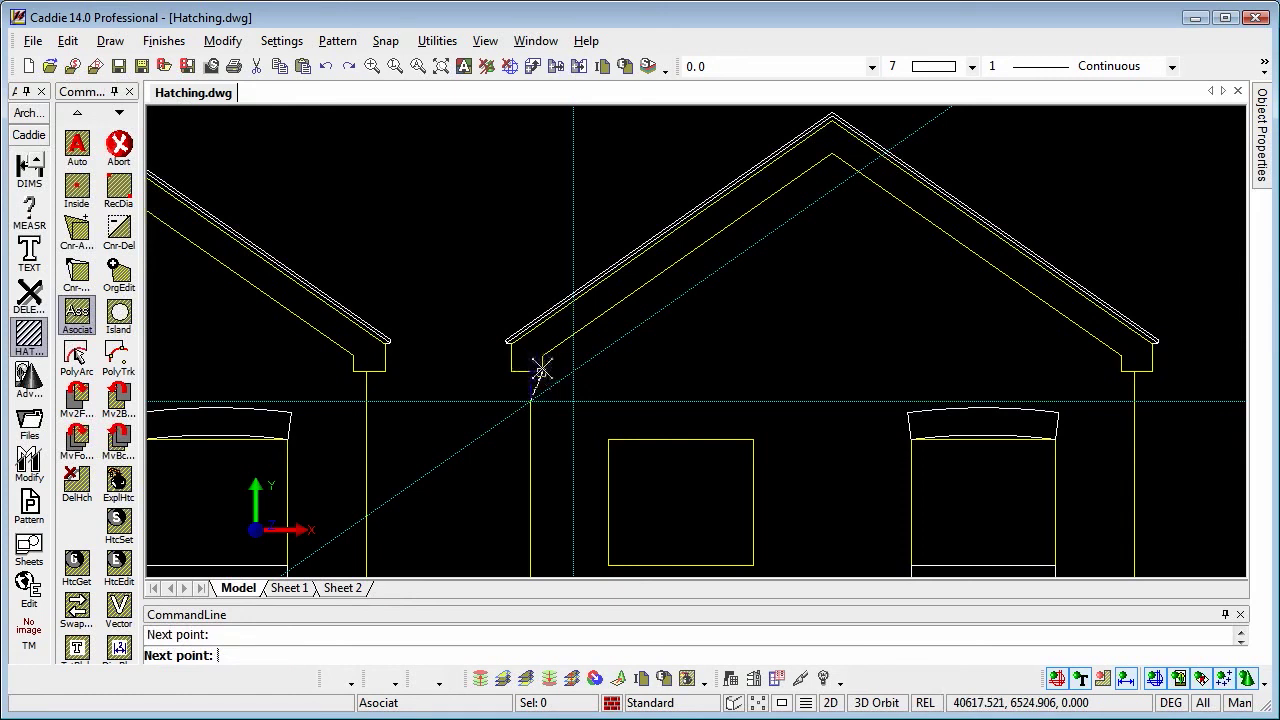
pyautogui.click(541, 358)
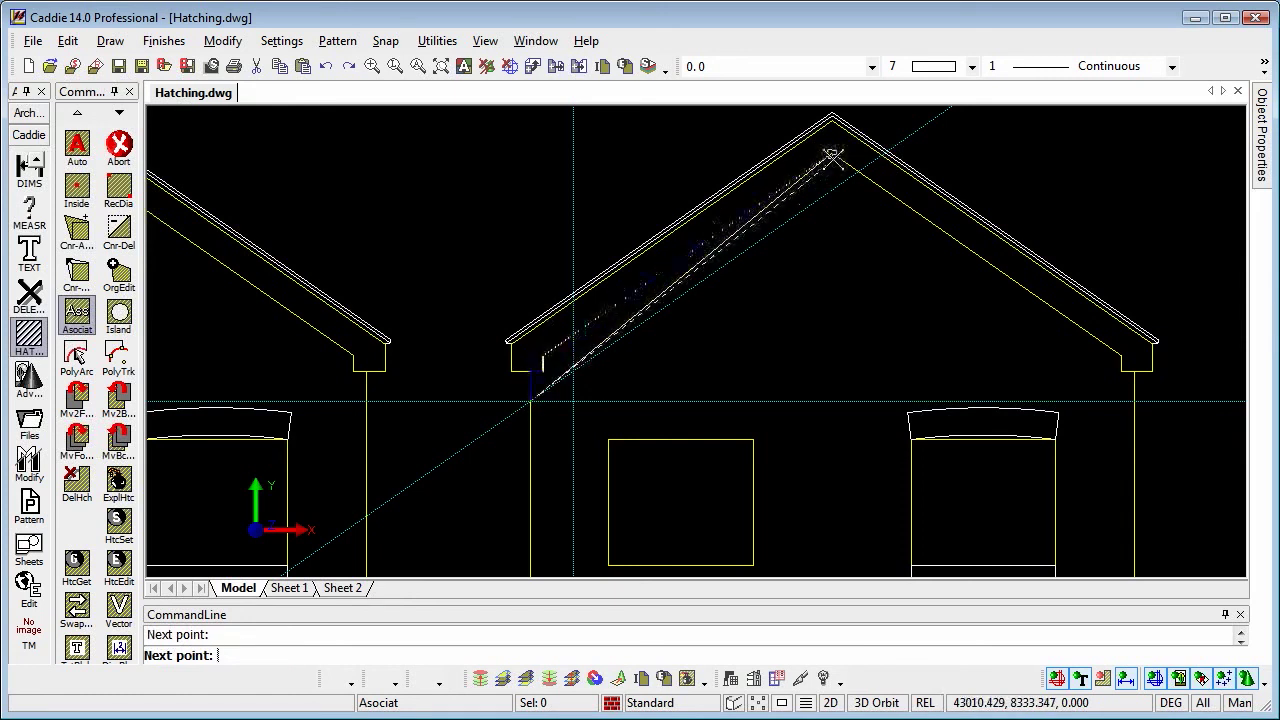
pyautogui.click(858, 172)
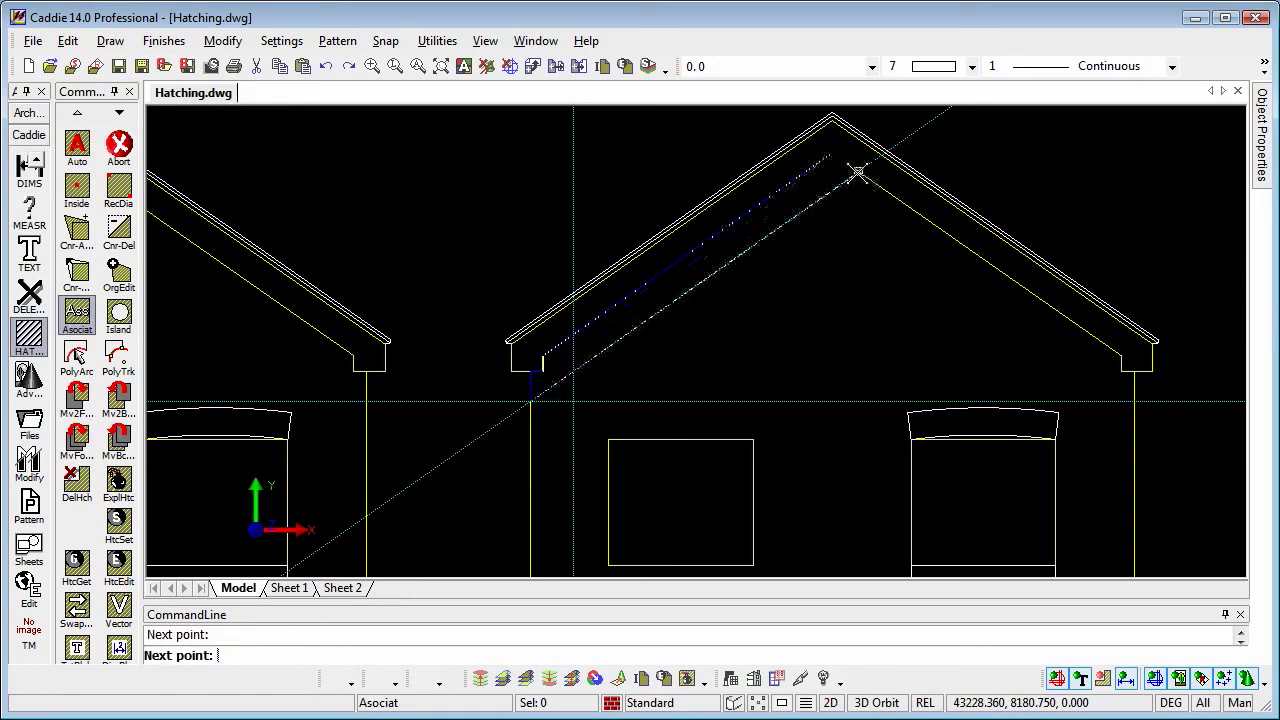
pyautogui.rightClick(574, 378)
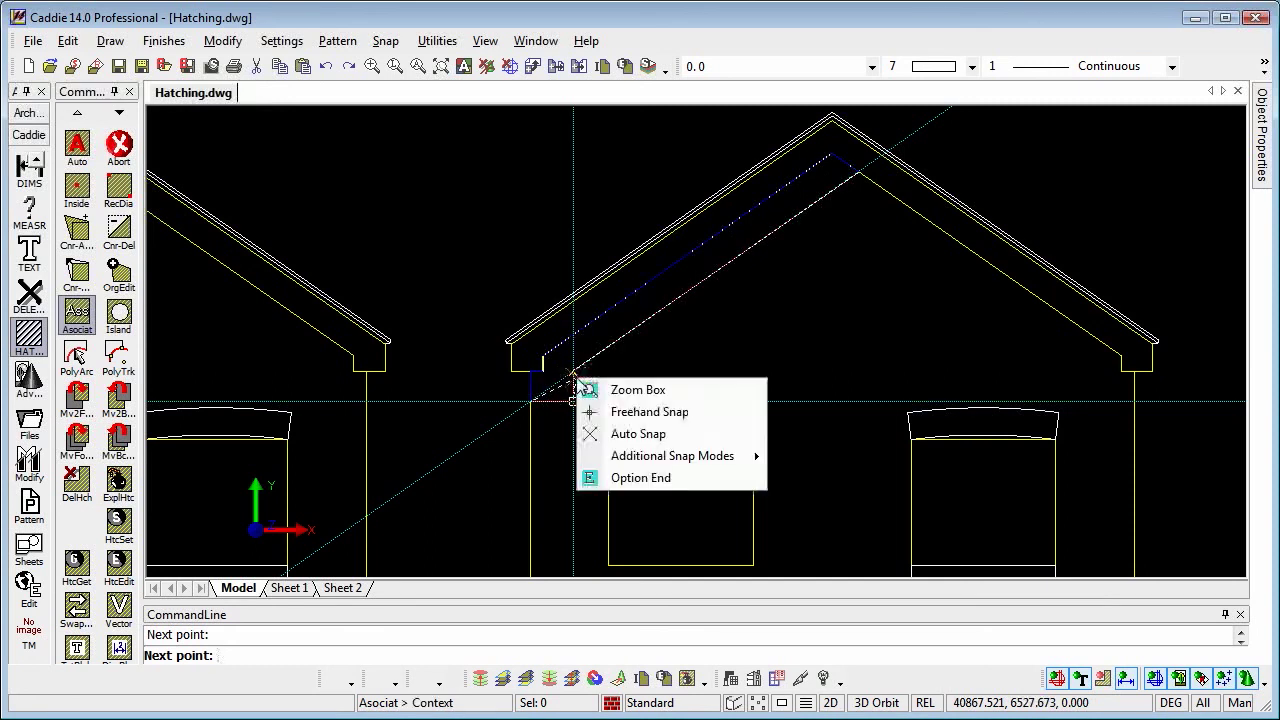
pyautogui.click(641, 478)
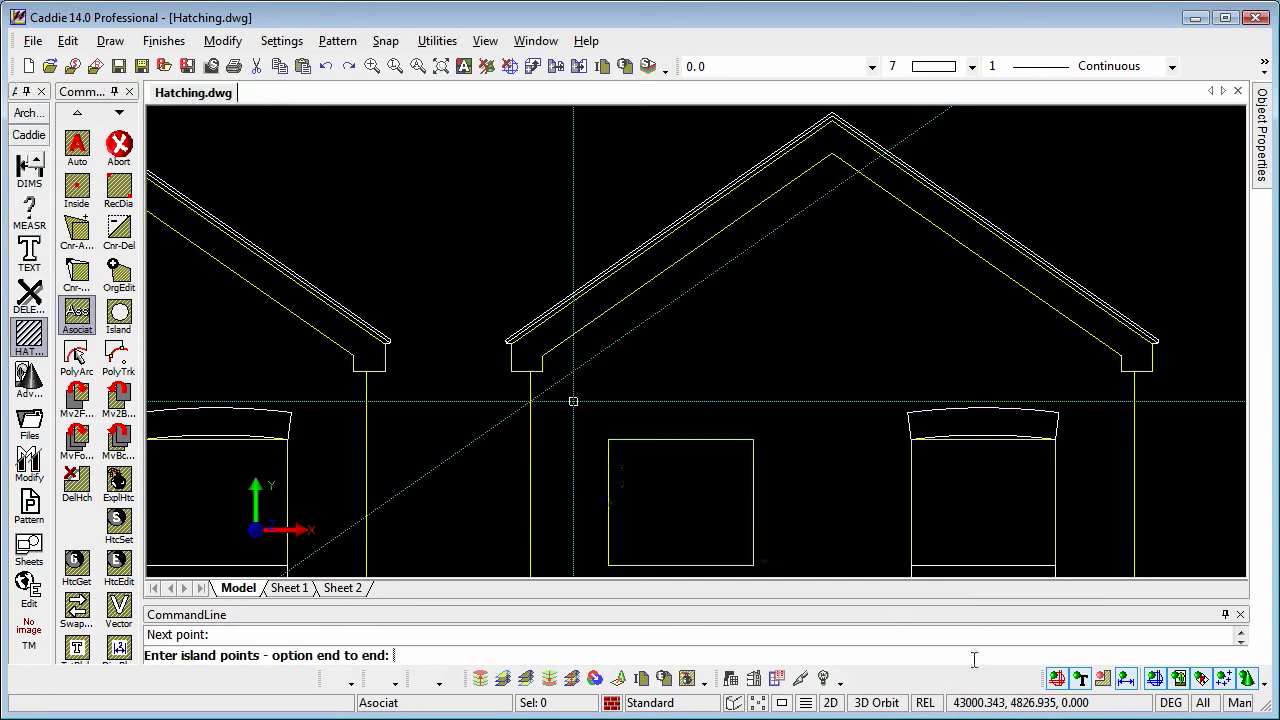
# Turn the display of hatches back on and delete the construction lines around the right house's roof shadow.
pyautogui.click(1104, 679)
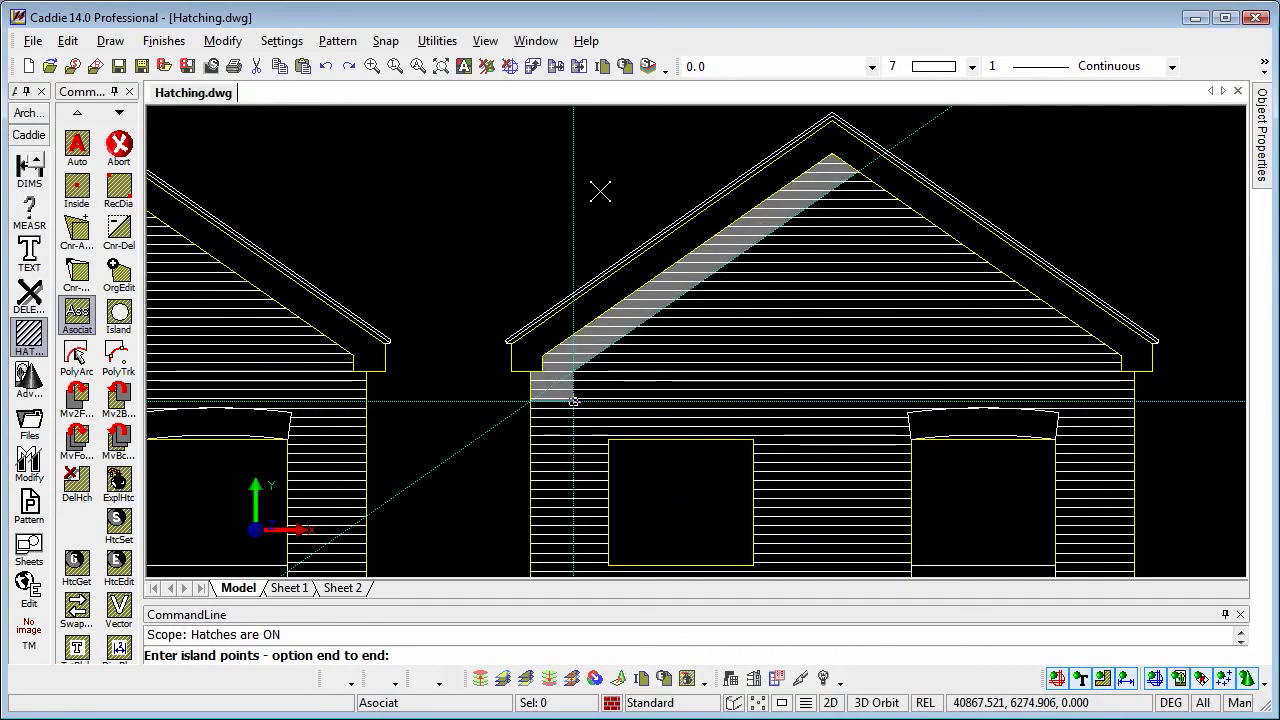
pyautogui.click(510, 66)
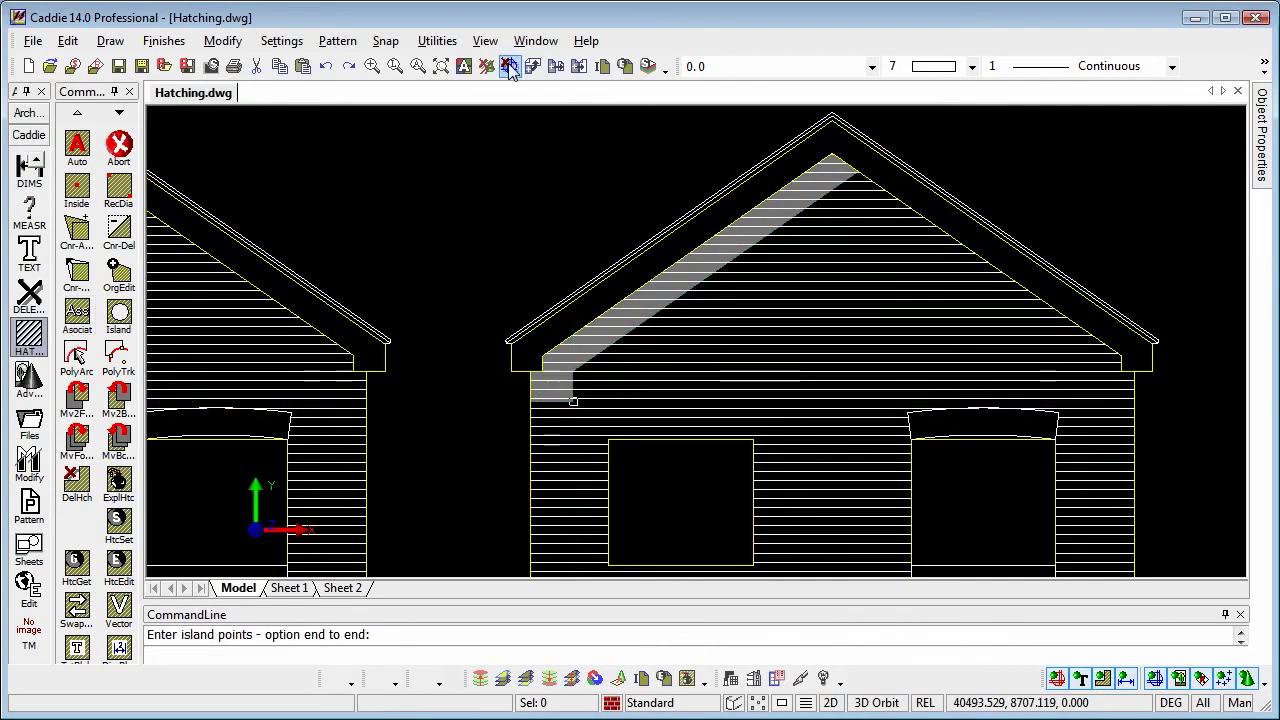
pyautogui.scroll(-1, 701, 403)
pyautogui.scroll(-4, 701, 403)
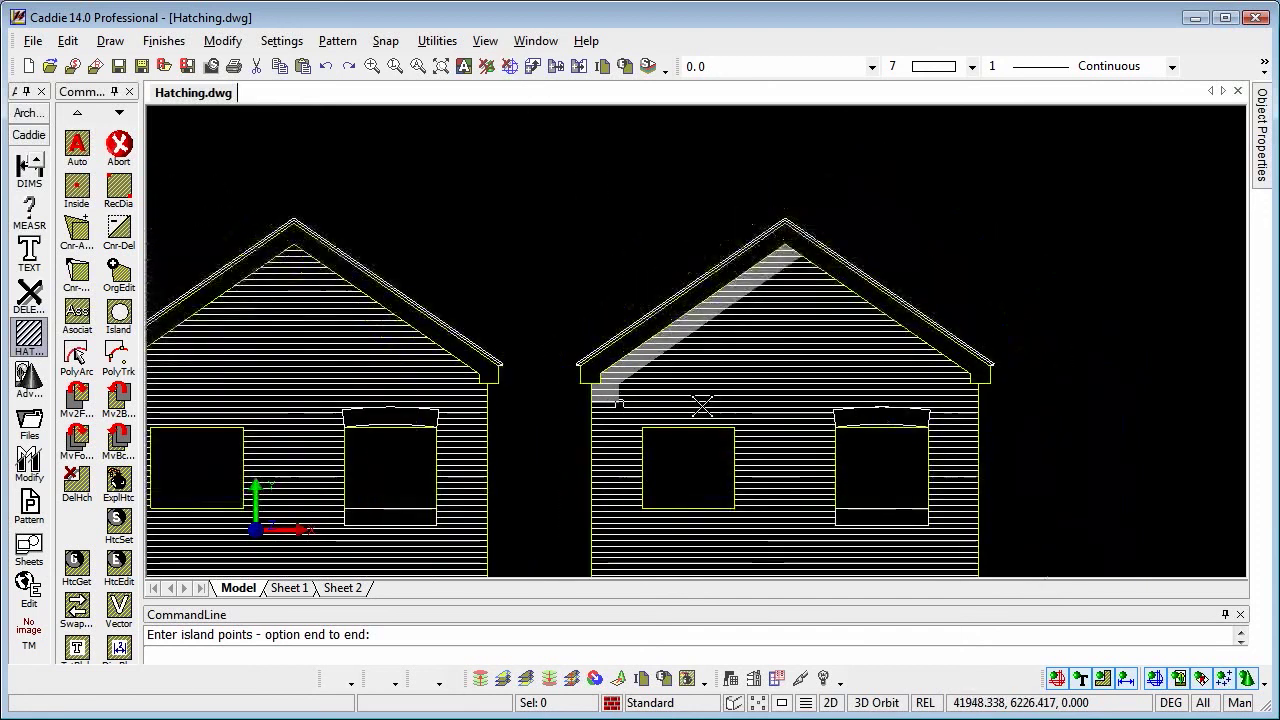
pyautogui.moveTo(701, 296); pyautogui.dragTo(713, 284, button='middle')
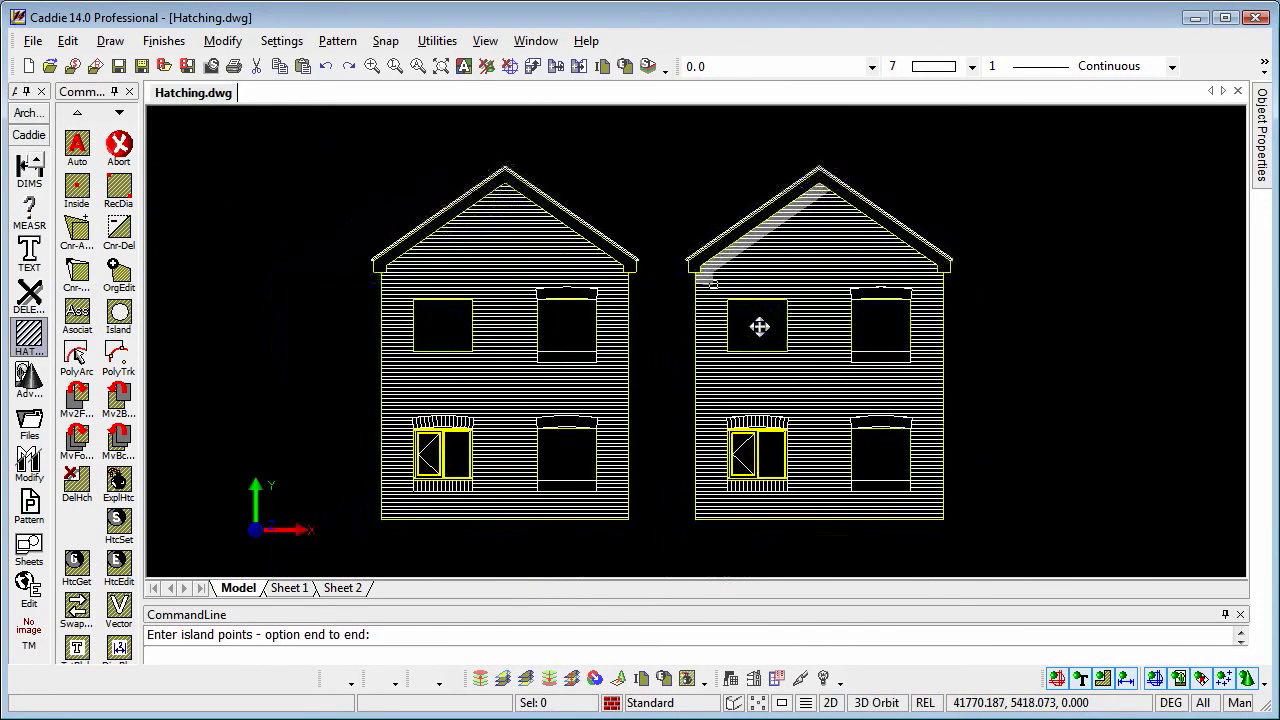